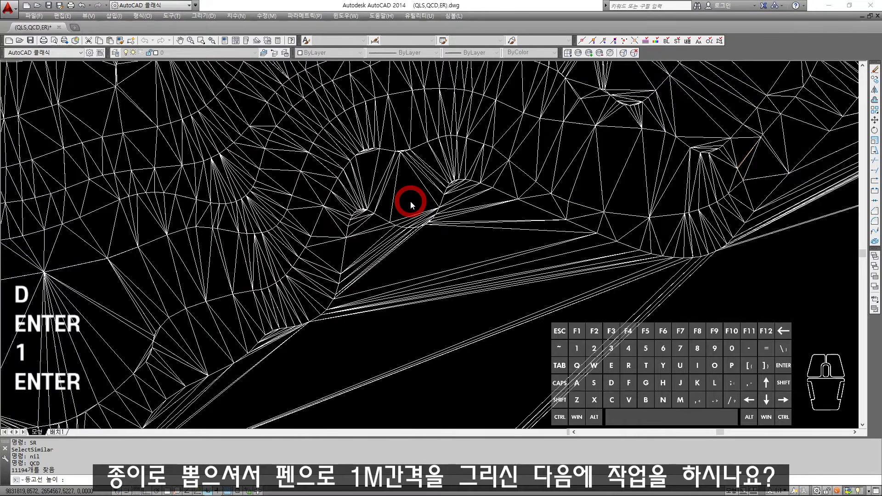
Step: Select all triangulation mesh lines similar to one picked line and erase them so only the contours stay
{"action": "scroll", "coordinate": [397, 200], "scroll_direction": "up", "scroll_amount": 2}
{"action": "left_click", "coordinate": [392, 180]}
{"action": "type", "text": "sr"}
{"action": "key", "text": "space"}
{"action": "type", "text": "e"}
{"action": "key", "text": "space"}
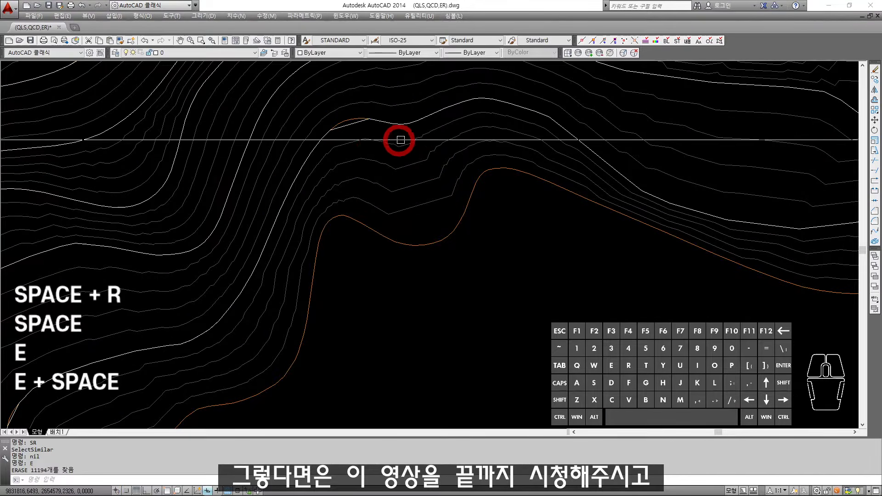
Step: Erase the short straight segment bridging the bend in the white contour line
{"action": "scroll", "coordinate": [345, 124], "scroll_direction": "up", "scroll_amount": 2}
{"action": "left_click", "coordinate": [341, 119]}
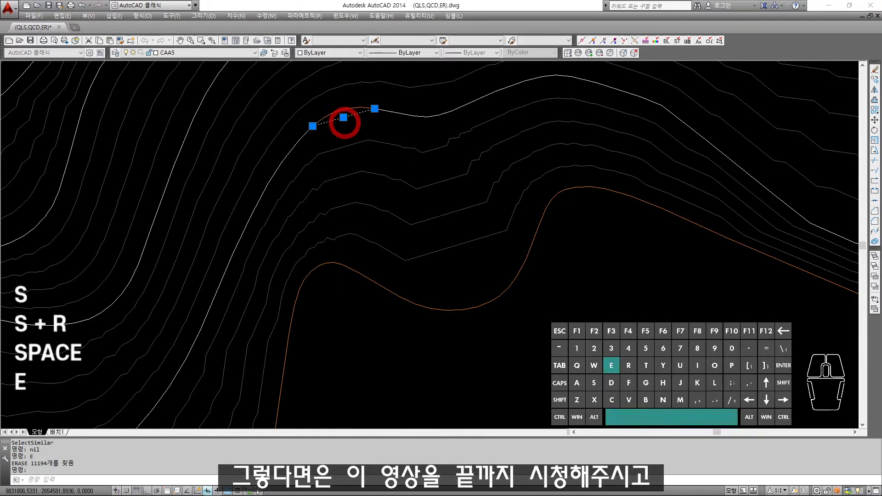
{"action": "key", "text": "space"}
{"action": "scroll", "coordinate": [358, 134], "scroll_direction": "down", "scroll_amount": 3}
{"action": "middle_click_drag", "start_coordinate": [358, 134], "coordinate": [389, 140]}
{"action": "scroll", "coordinate": [474, 173], "scroll_direction": "down", "scroll_amount": 6}
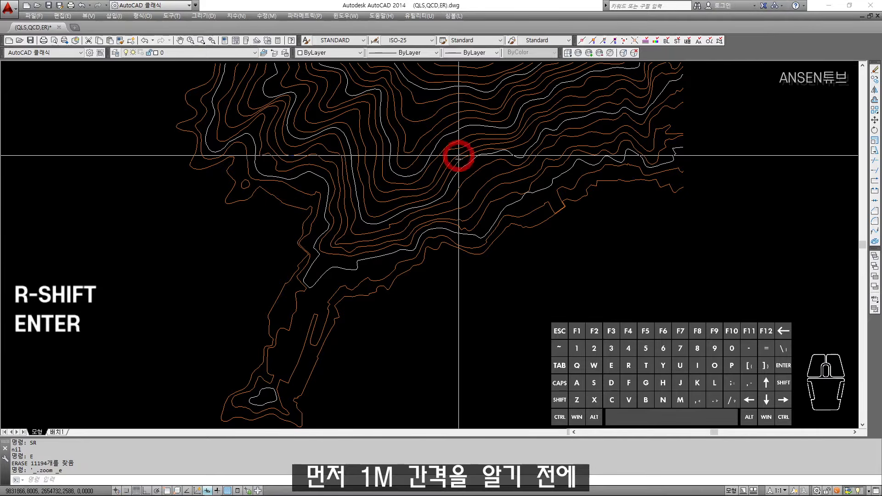
Step: Switch to the Edge browser, open Naver and search for 국토정보플랫폼
{"action": "scroll", "coordinate": [386, 179], "scroll_direction": "down", "scroll_amount": 3}
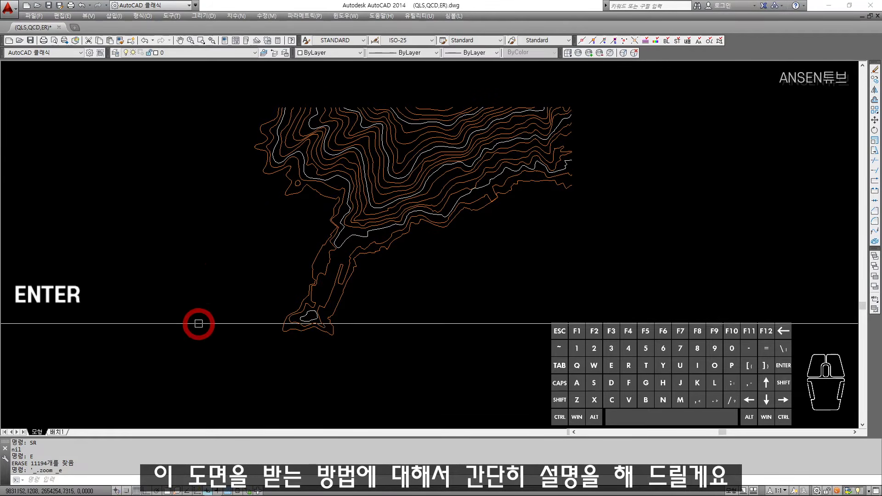
{"action": "mouse_move", "coordinate": [101, 493]}
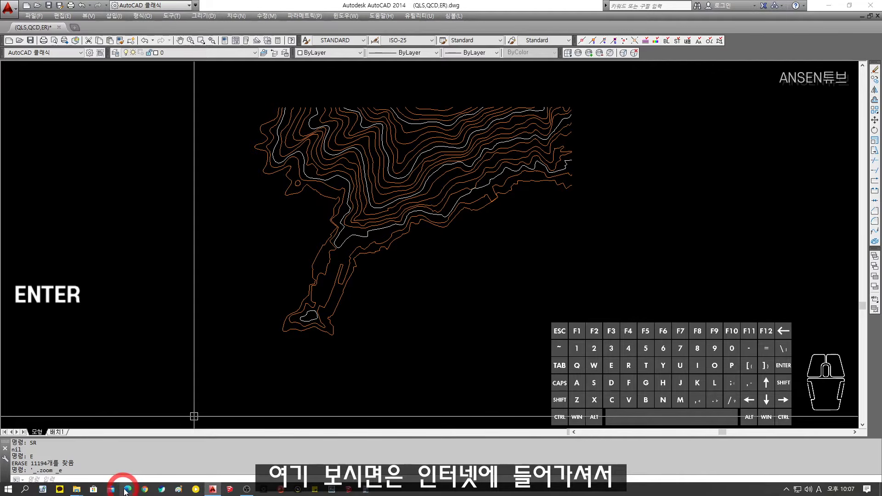
{"action": "left_click", "coordinate": [126, 490]}
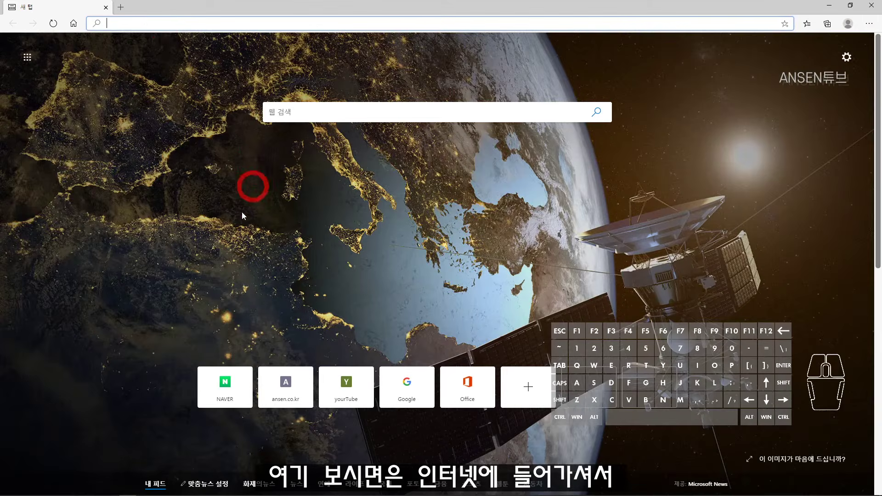
{"action": "left_click", "coordinate": [226, 378]}
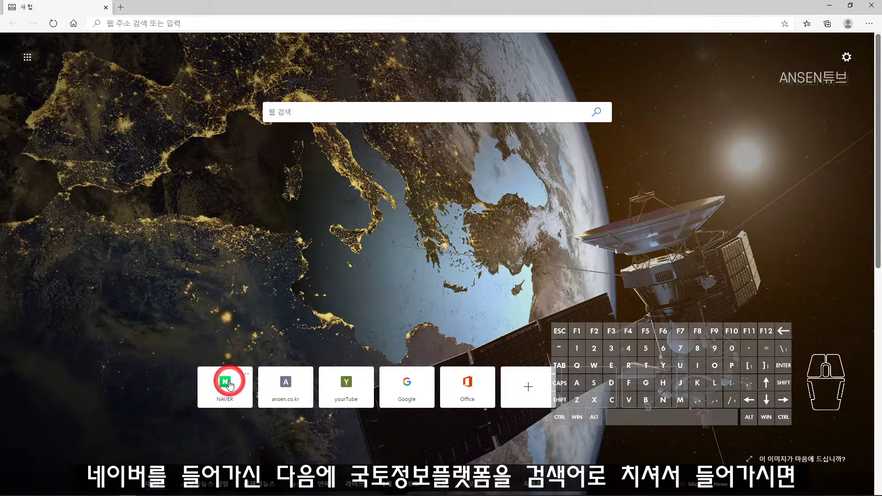
{"action": "type", "text": "t"}
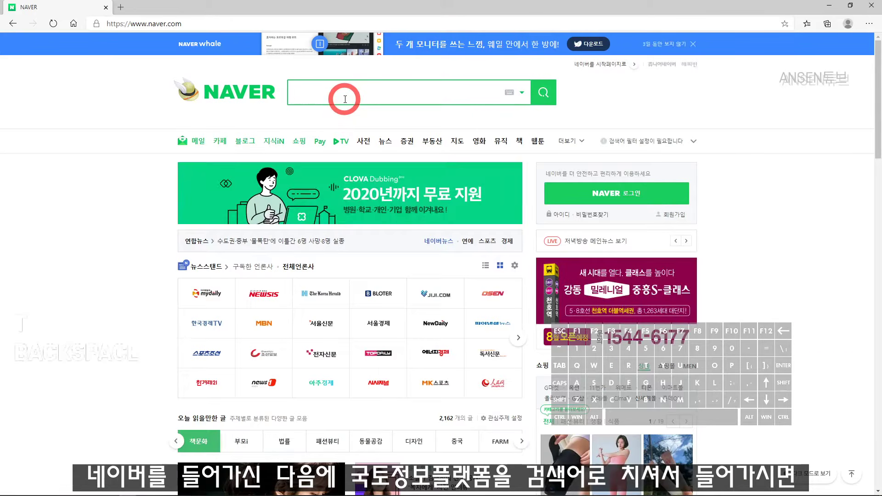
{"action": "type", "text": "국토정보플랫폼"}
{"action": "left_click", "coordinate": [321, 114]}
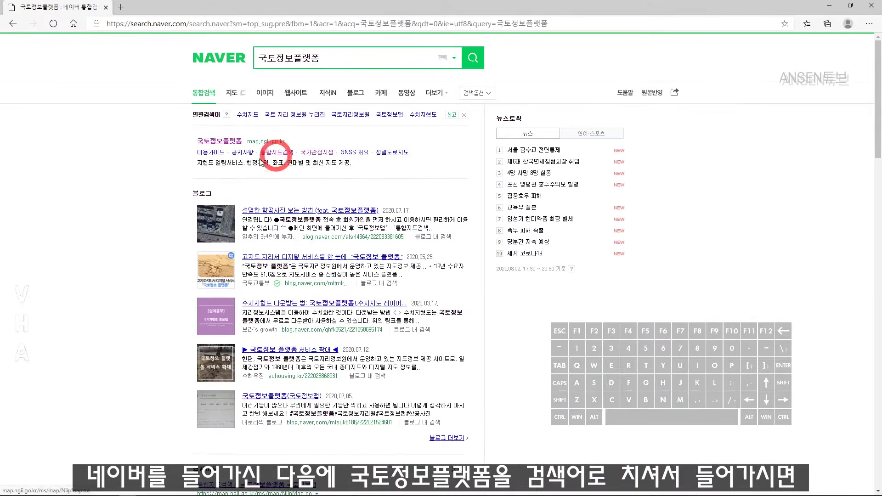
Step: Open the 국토정보플랫폼 site from the search results and go to its 통합지도검색 map
{"action": "left_click", "coordinate": [214, 143]}
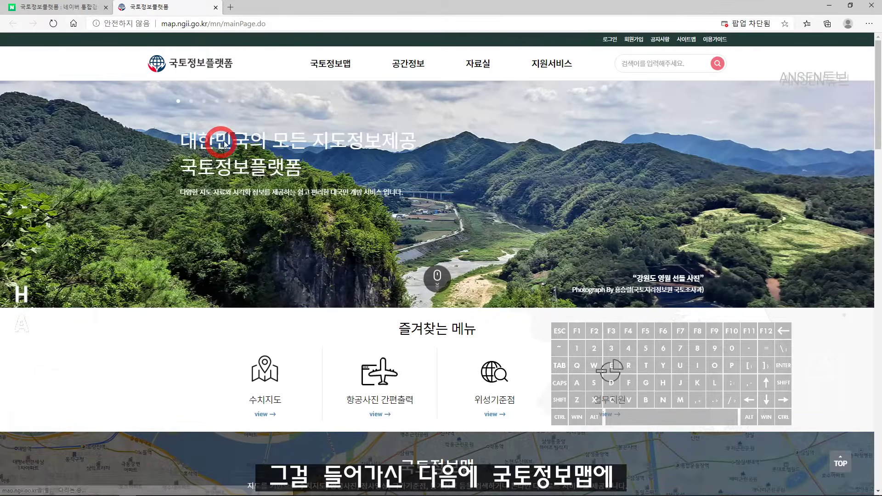
{"action": "mouse_move", "coordinate": [337, 71]}
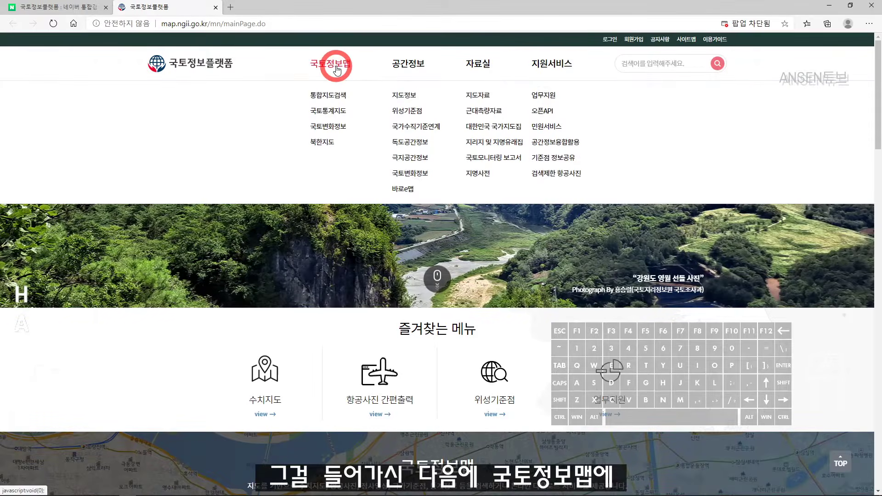
{"action": "left_click", "coordinate": [332, 94]}
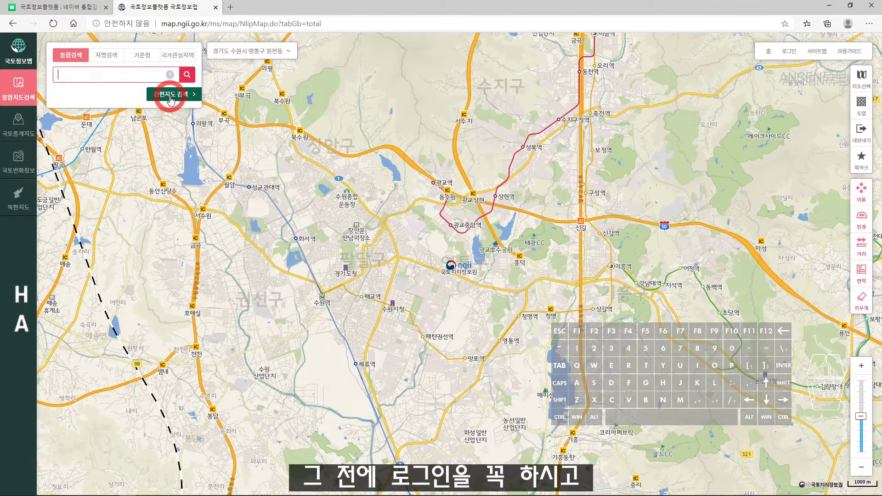
Step: Log in to the map site with the general login, using the saved account ID and the account password
{"action": "left_click", "coordinate": [789, 54]}
{"action": "left_click", "coordinate": [427, 335]}
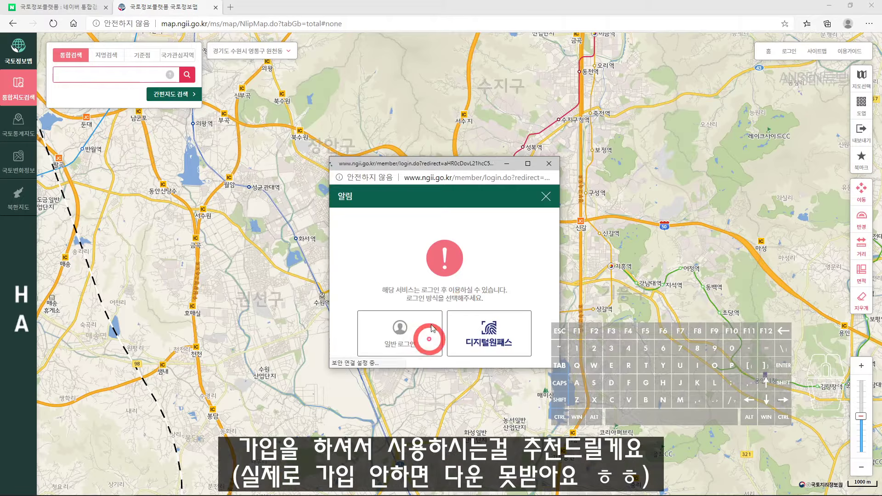
{"action": "left_click", "coordinate": [447, 264]}
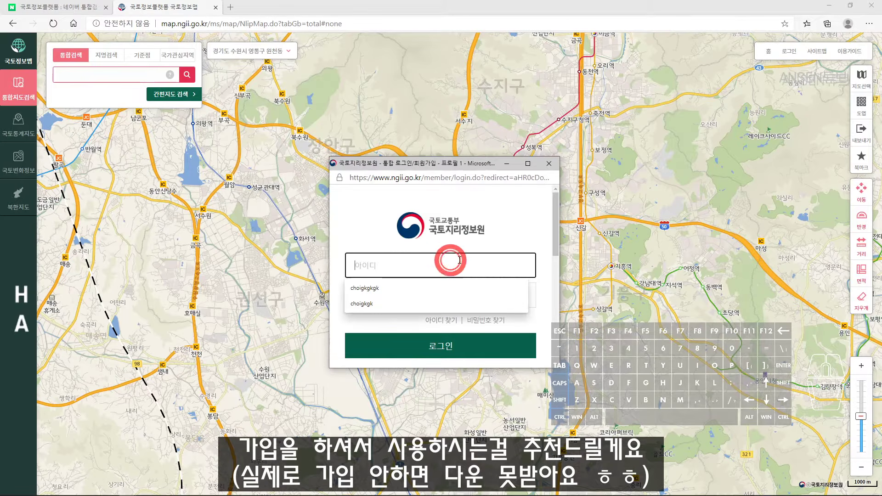
{"action": "left_click", "coordinate": [387, 288]}
{"action": "left_click", "coordinate": [470, 294]}
{"action": "type", "text": "••••••••••"}
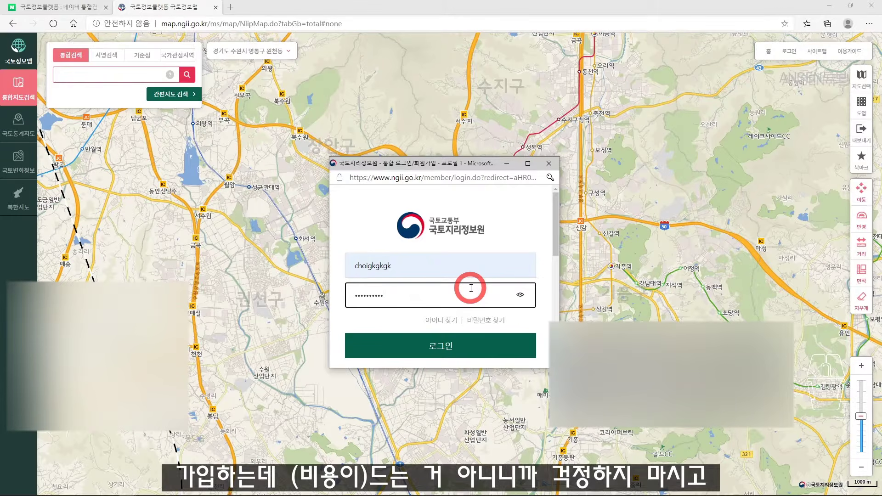
{"action": "key", "text": "Return"}
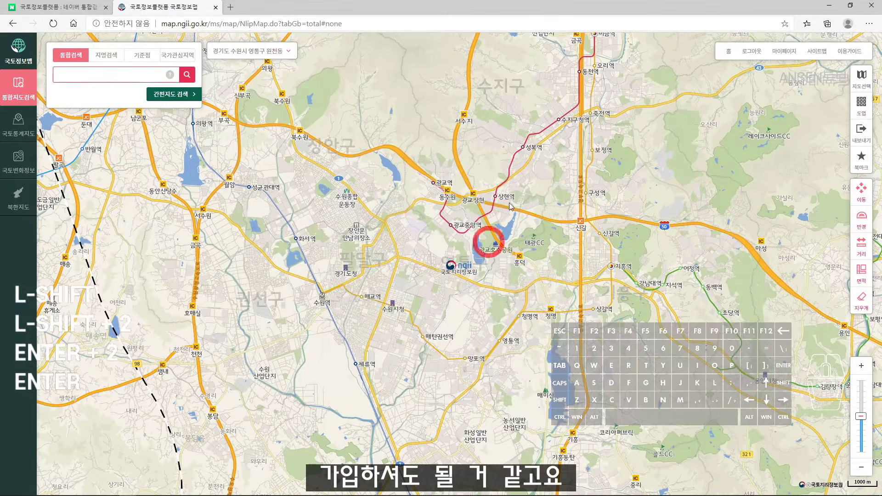
Step: Search the integrated map for the site's lot address in 운중동
{"action": "left_click", "coordinate": [98, 77]}
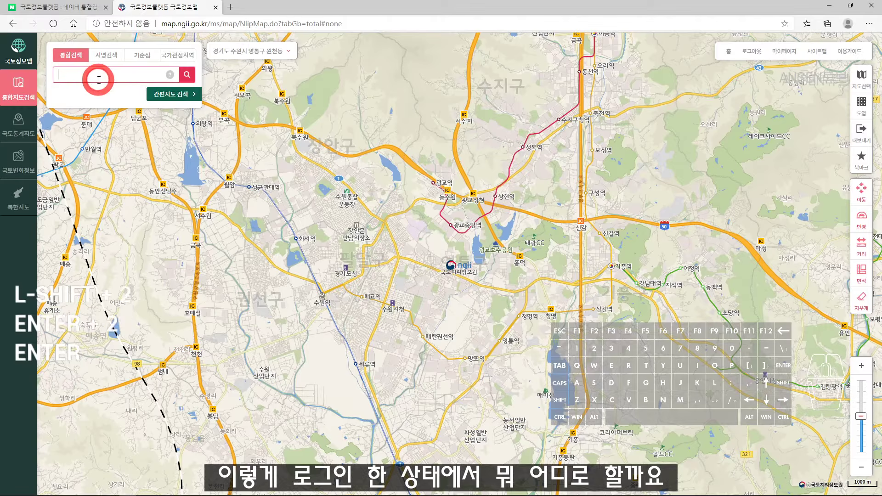
{"action": "type", "text": "r"}
{"action": "key", "text": "BackSpace"}
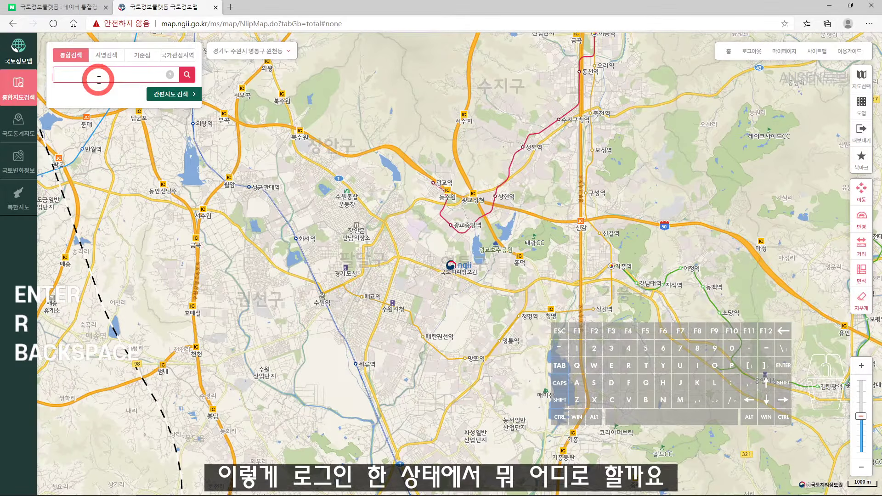
{"action": "type", "text": "운중동 736"}
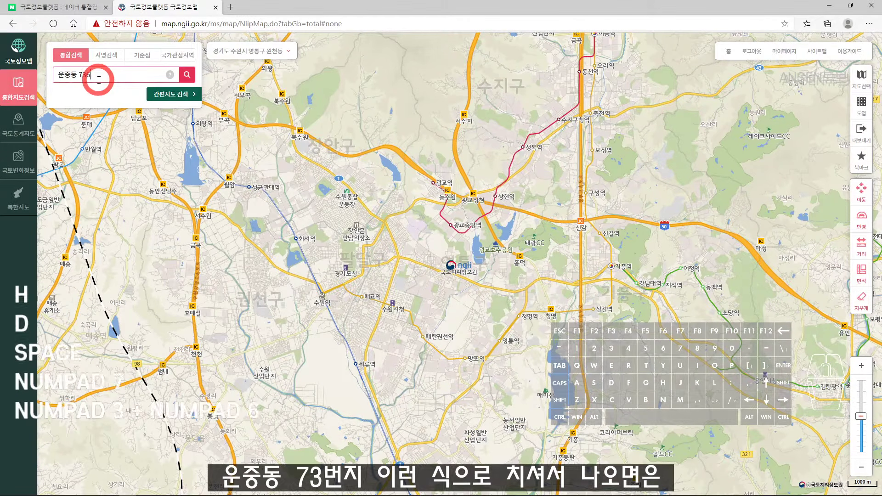
{"action": "key", "text": "BackSpace"}
{"action": "key", "text": "Return"}
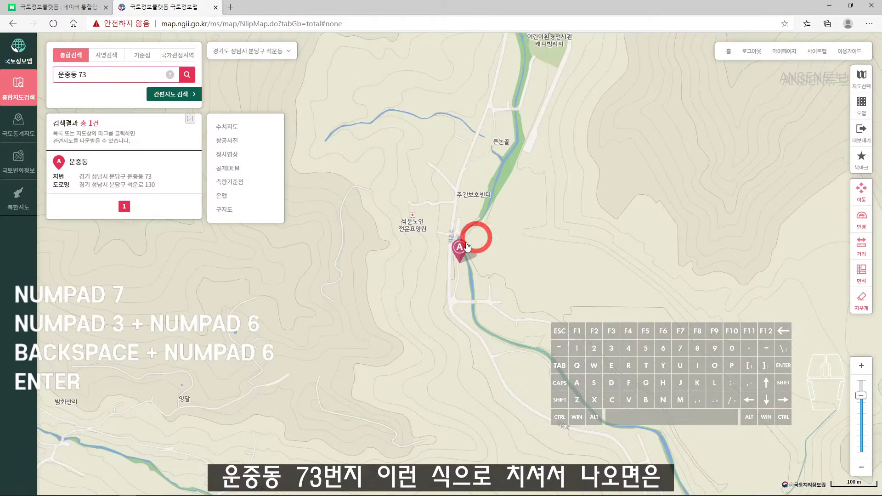
Step: Use 간편지도 검색 by 영역 with the 사각형 shape and mark a square area around the searched site
{"action": "left_click_drag", "start_coordinate": [579, 234], "coordinate": [530, 316]}
{"action": "scroll", "coordinate": [556, 273], "scroll_direction": "down", "scroll_amount": 2}
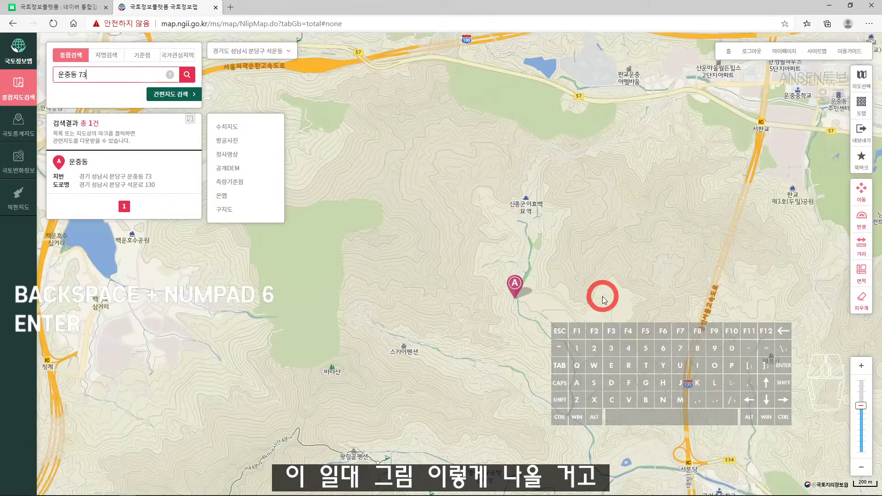
{"action": "left_click_drag", "start_coordinate": [579, 305], "coordinate": [487, 285]}
{"action": "scroll", "coordinate": [486, 285], "scroll_direction": "up", "scroll_amount": 1}
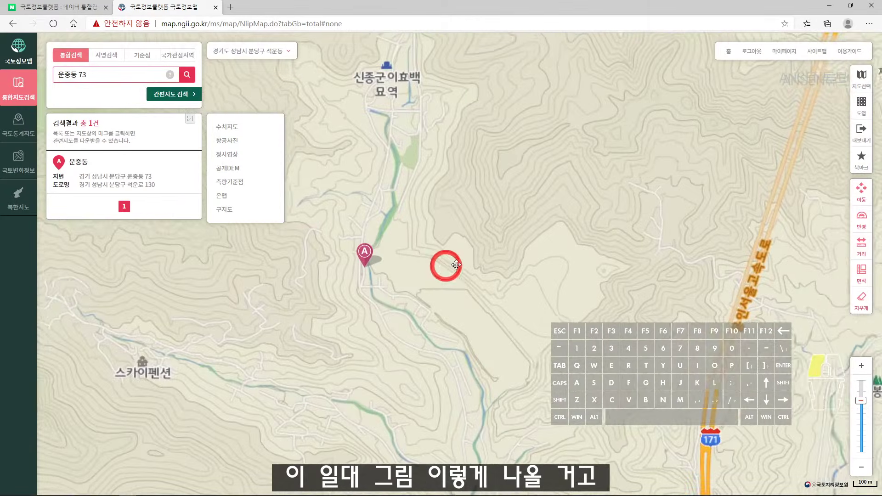
{"action": "left_click_drag", "start_coordinate": [430, 265], "coordinate": [480, 264]}
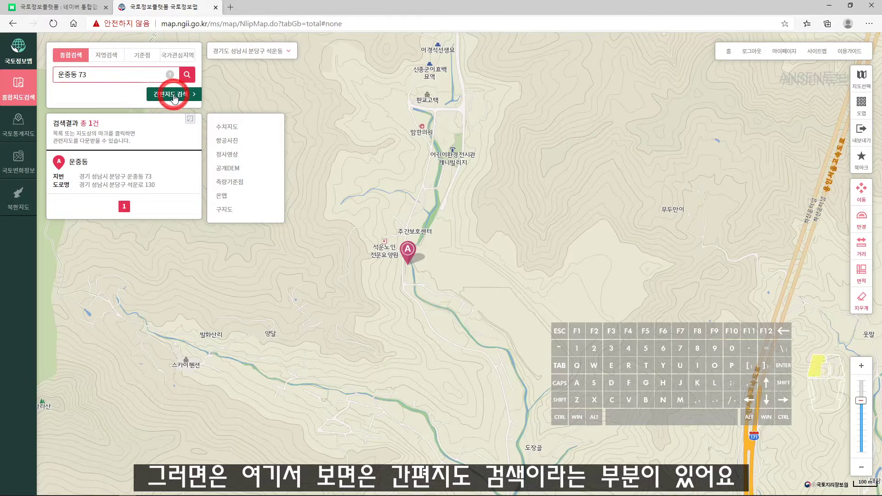
{"action": "left_click", "coordinate": [174, 98]}
{"action": "left_click", "coordinate": [74, 79]}
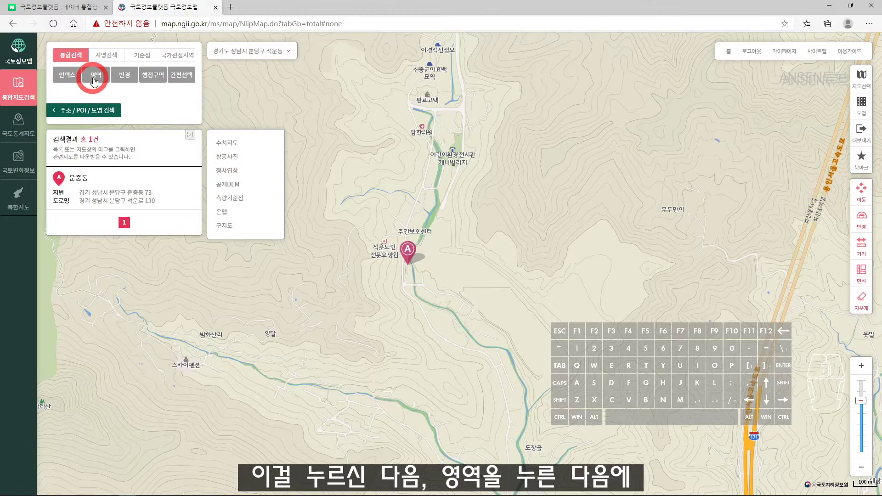
{"action": "left_click", "coordinate": [94, 81]}
{"action": "left_click", "coordinate": [123, 92]}
{"action": "left_click", "coordinate": [83, 92]}
{"action": "left_click", "coordinate": [123, 92]}
{"action": "left_click", "coordinate": [90, 97]}
{"action": "left_click", "coordinate": [123, 92]}
{"action": "left_click", "coordinate": [370, 186]}
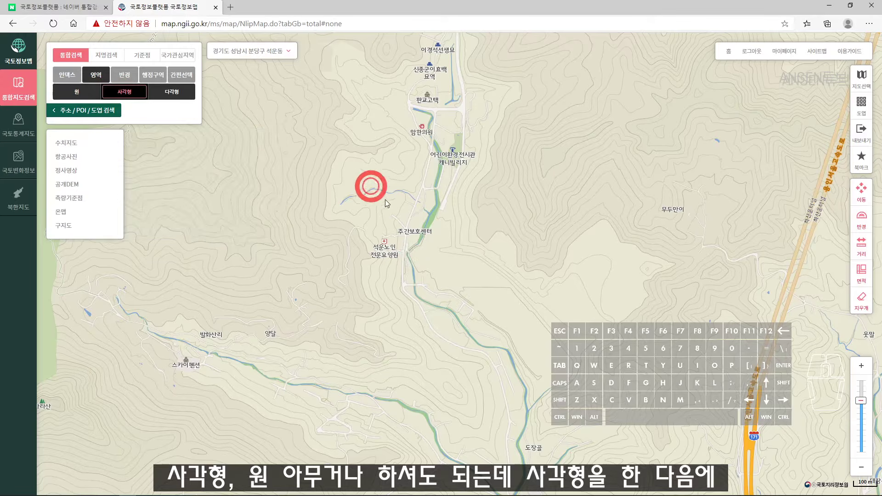
{"action": "left_click_drag", "start_coordinate": [349, 190], "coordinate": [455, 298]}
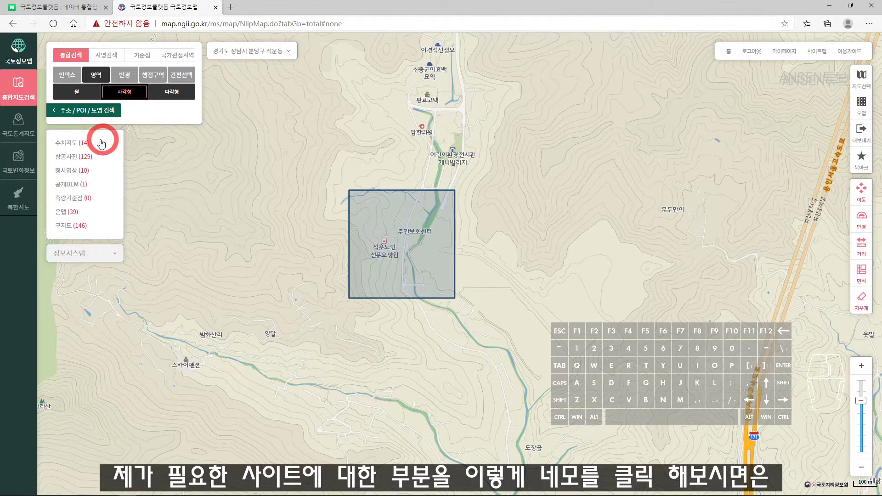
{"action": "left_click", "coordinate": [70, 143]}
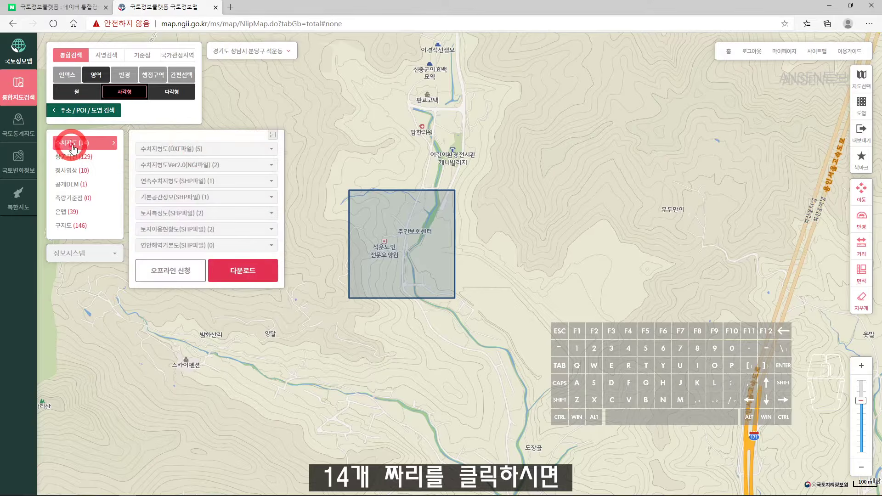
{"action": "left_click", "coordinate": [183, 149]}
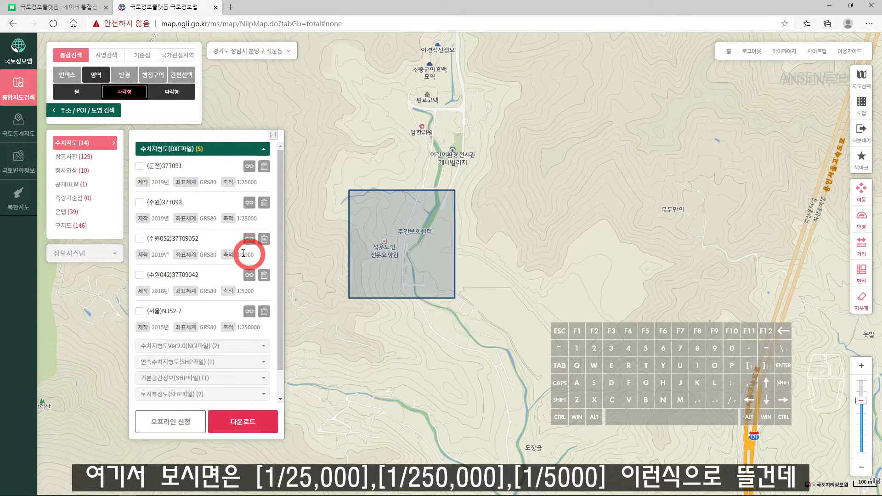
{"action": "left_click", "coordinate": [138, 240]}
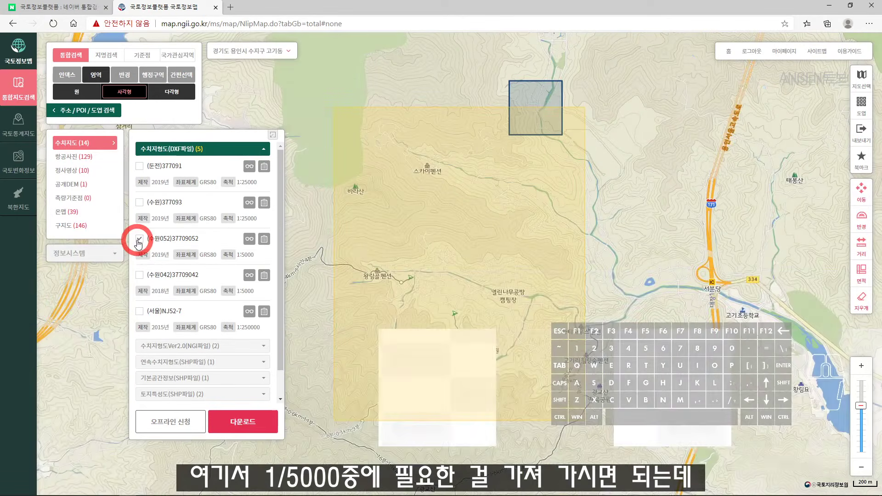
{"action": "left_click", "coordinate": [139, 276]}
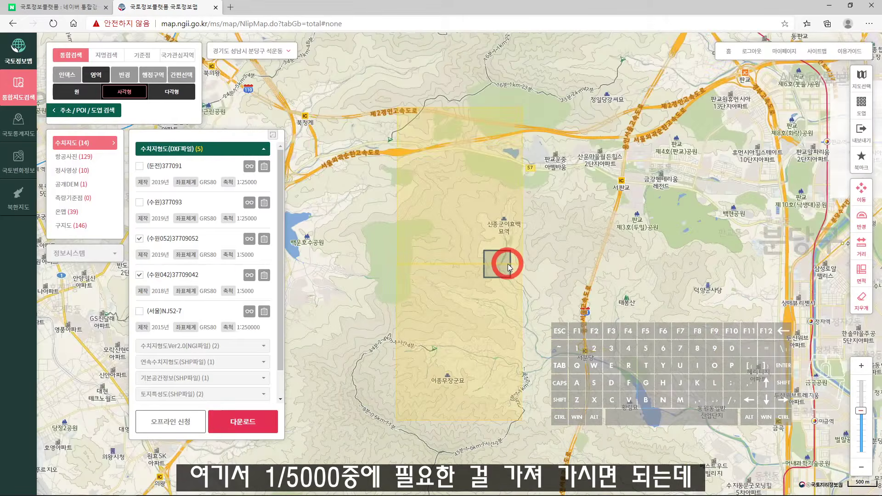
{"action": "scroll", "coordinate": [504, 272], "scroll_direction": "up", "scroll_amount": 2}
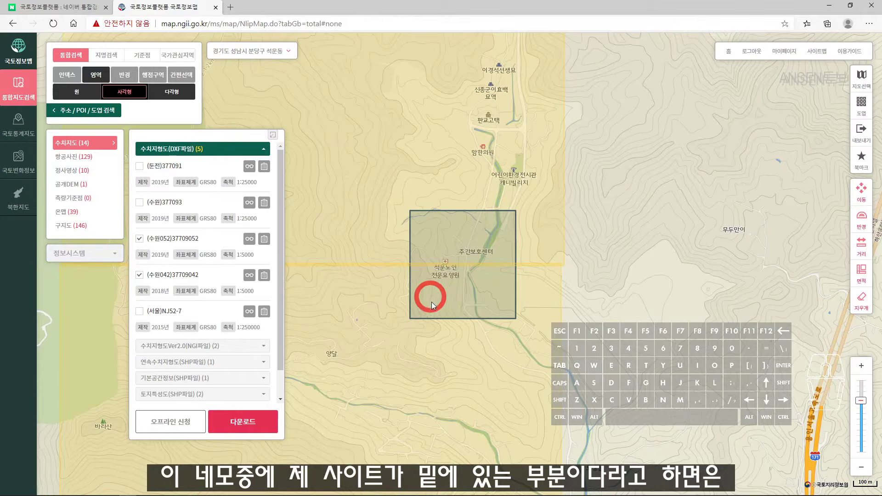
{"action": "left_click", "coordinate": [140, 274]}
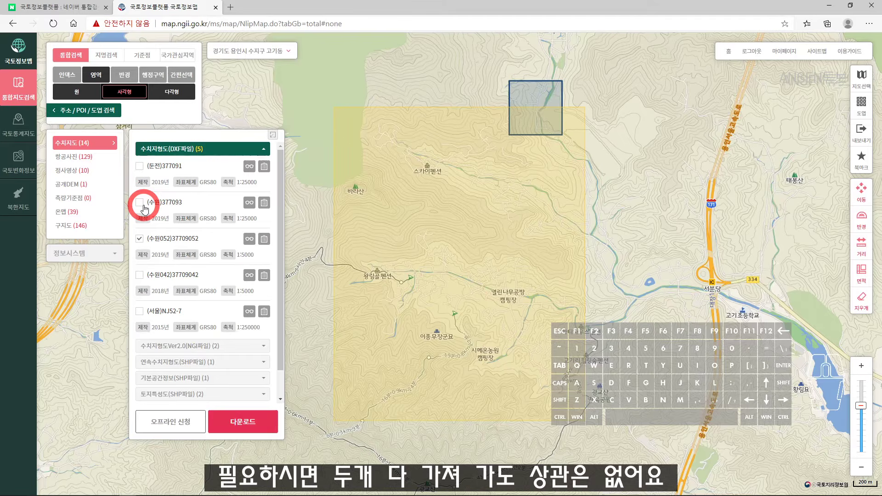
Step: Open the download application for the selected sheet and enter the applicant's date of birth
{"action": "left_click", "coordinate": [238, 421]}
{"action": "left_click", "coordinate": [354, 224]}
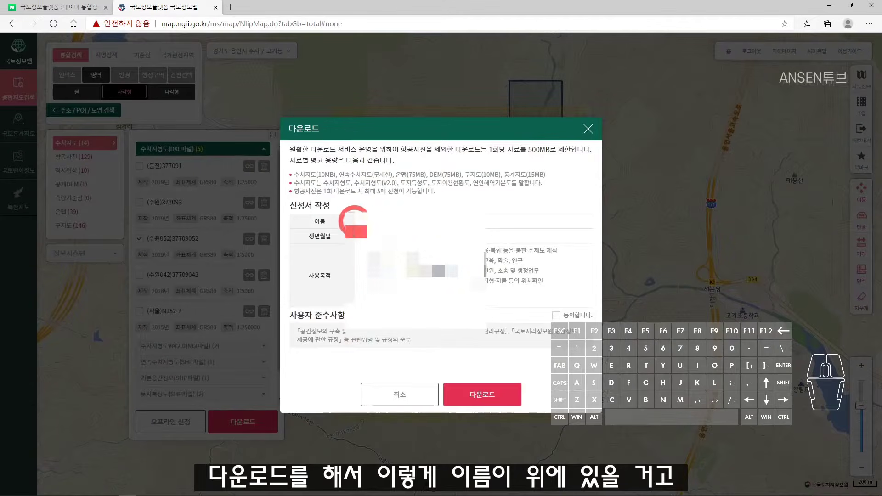
{"action": "left_click", "coordinate": [363, 234]}
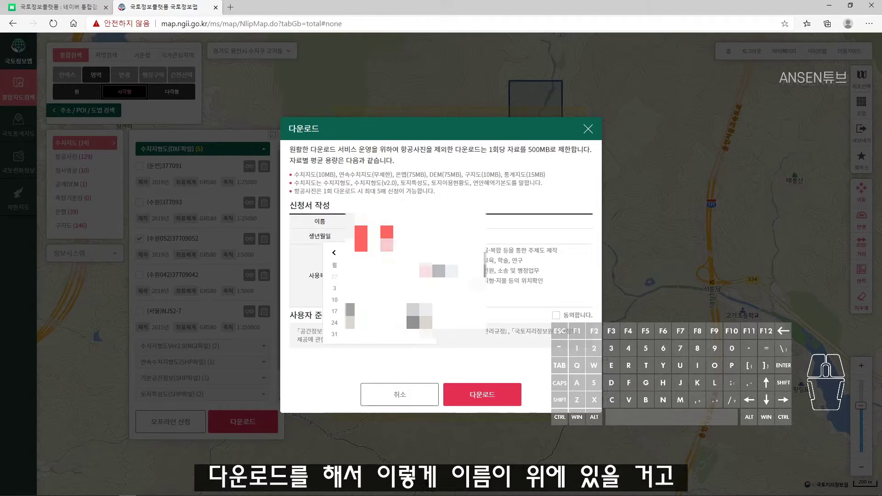
{"action": "left_click", "coordinate": [371, 253]}
{"action": "scroll", "coordinate": [366, 371], "scroll_direction": "up", "scroll_amount": 4}
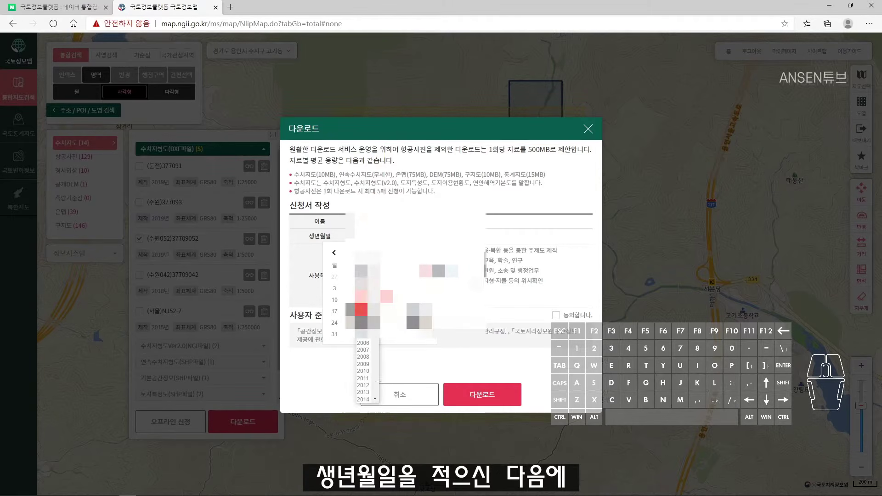
{"action": "scroll", "coordinate": [366, 285], "scroll_direction": "up", "scroll_amount": 2}
{"action": "left_click", "coordinate": [368, 280]}
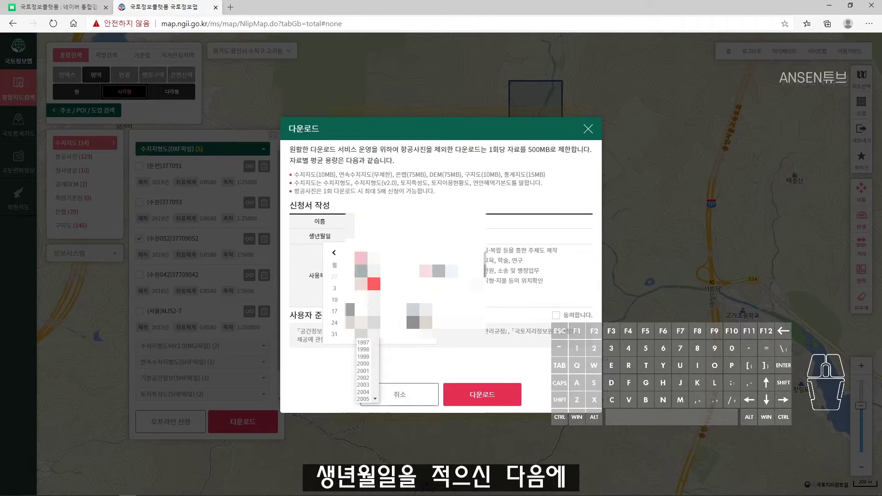
{"action": "left_click", "coordinate": [389, 253]}
{"action": "left_click", "coordinate": [393, 257]}
{"action": "left_click", "coordinate": [425, 315]}
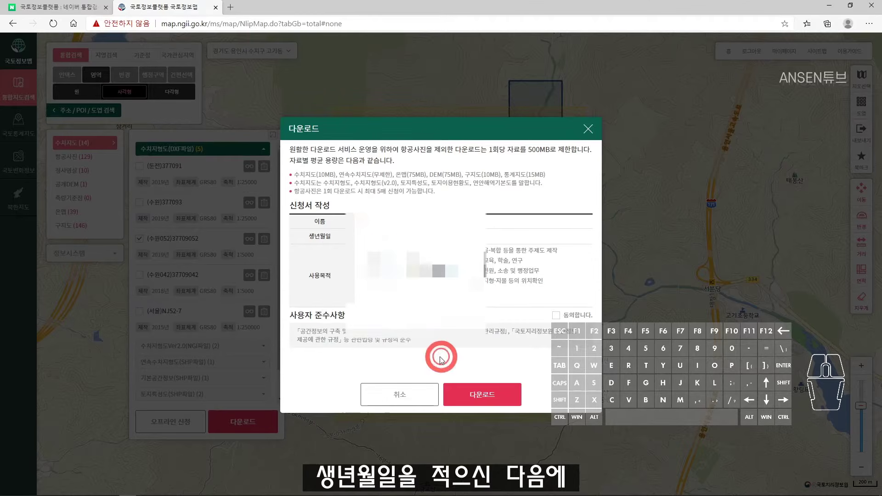
Step: Set the usage purpose to 토목·건축·하천 등 설계, agree to the user terms and submit the download application
{"action": "left_click", "coordinate": [357, 251]}
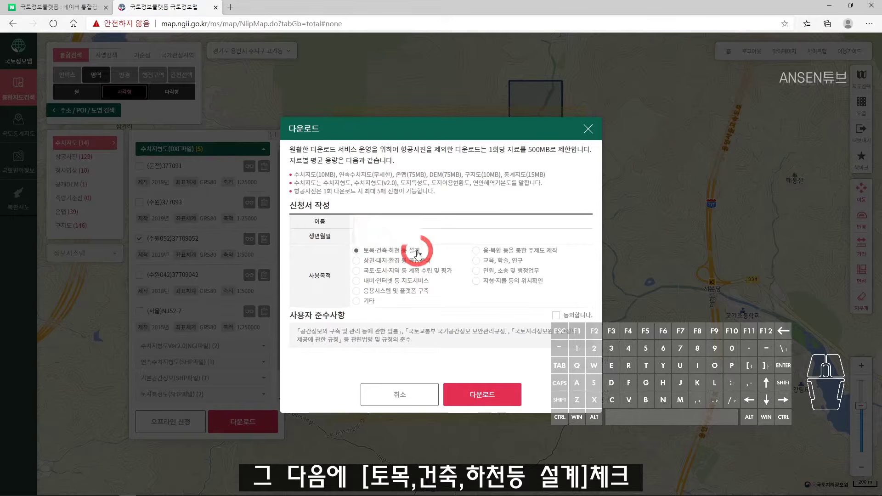
{"action": "left_click", "coordinate": [555, 316]}
{"action": "left_click", "coordinate": [367, 251]}
{"action": "left_click", "coordinate": [448, 334]}
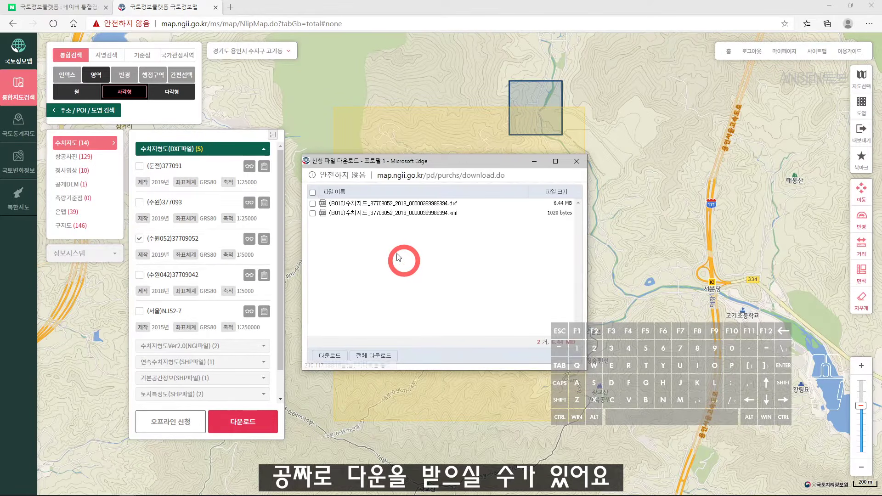
Step: Download only the DXF file of sheet 37709052, without the XML file, and open it in AutoCAD
{"action": "left_click", "coordinate": [321, 214]}
{"action": "left_click", "coordinate": [443, 205]}
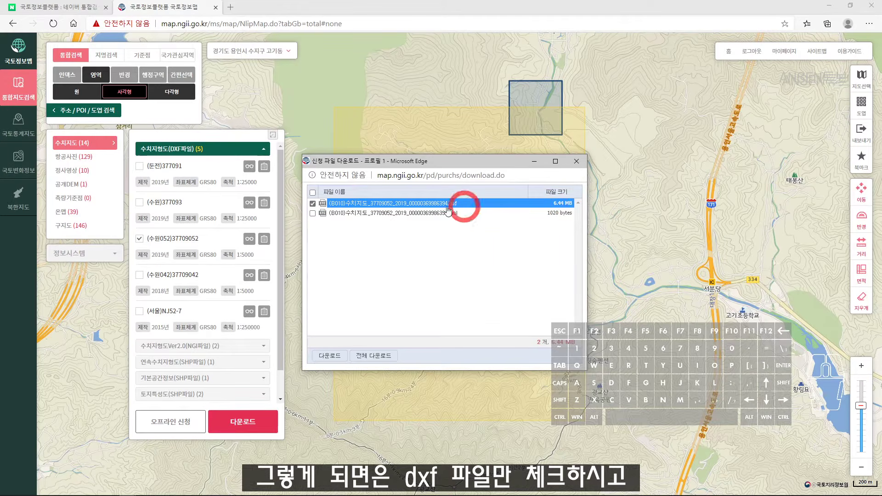
{"action": "left_click", "coordinate": [328, 355]}
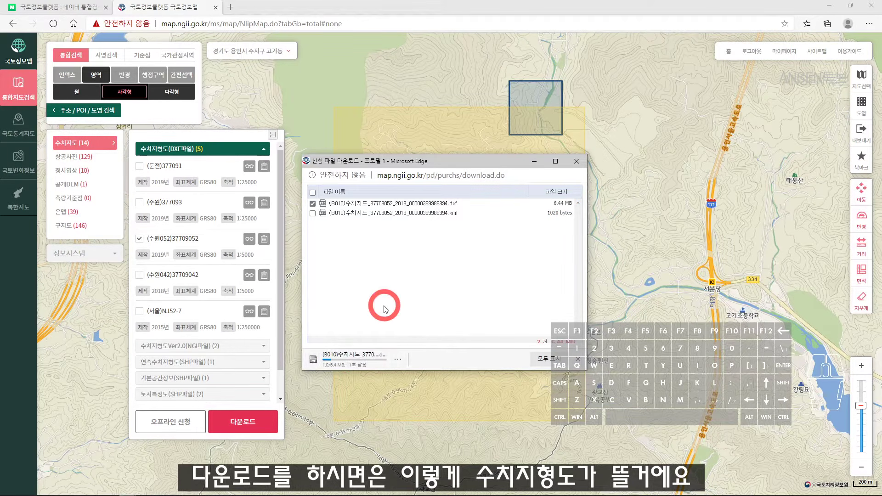
{"action": "left_click", "coordinate": [357, 357]}
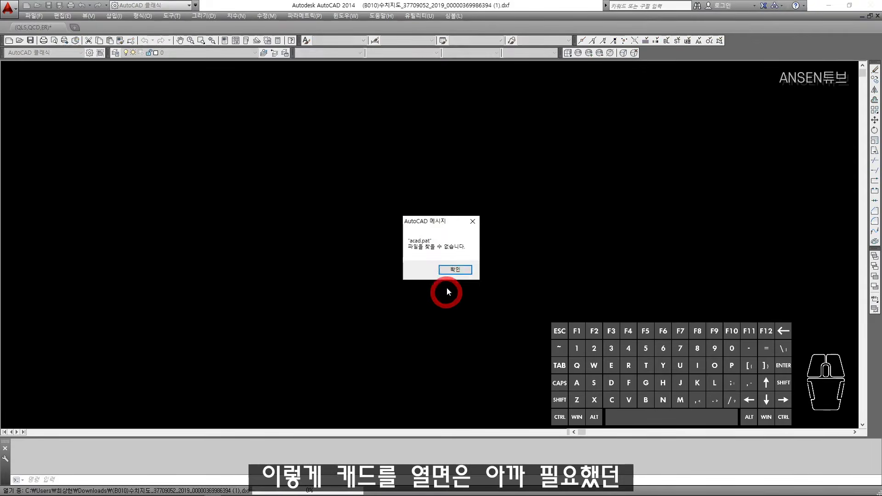
{"action": "left_click", "coordinate": [451, 270]}
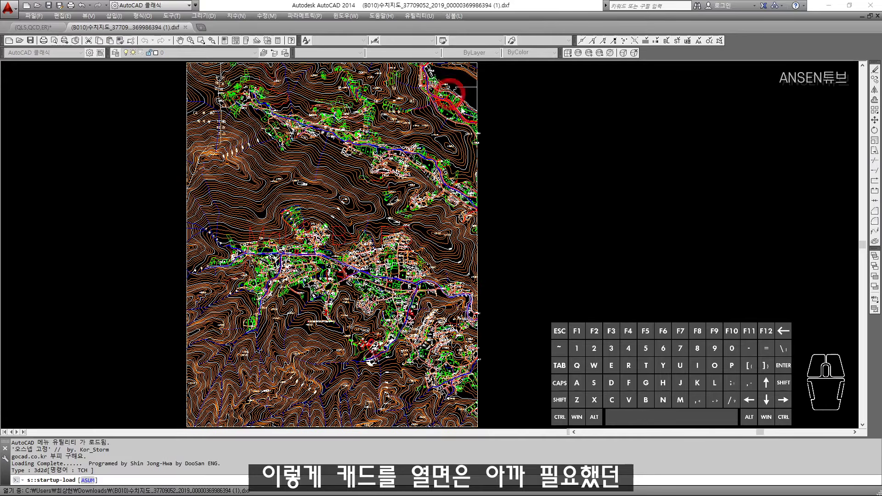
Step: Examine the 운중동 site area on the topographic map and the road beside the 139.6 spot height
{"action": "scroll", "coordinate": [414, 96], "scroll_direction": "up", "scroll_amount": 4}
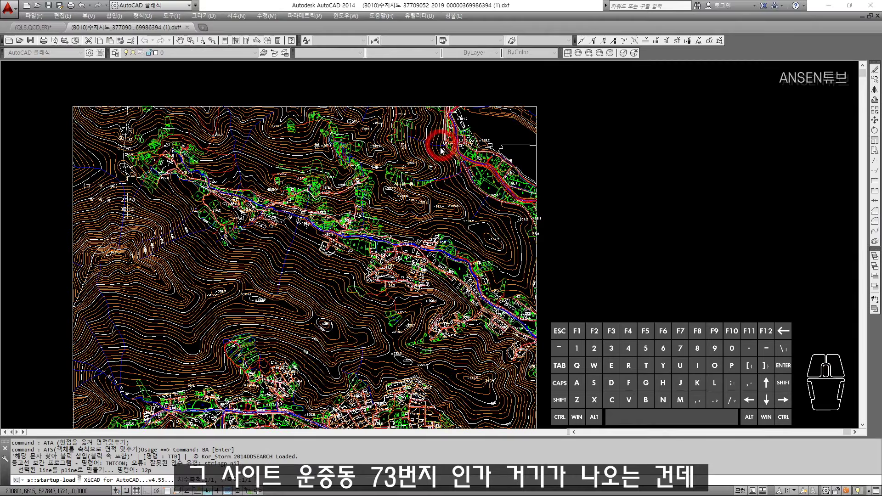
{"action": "scroll", "coordinate": [440, 151], "scroll_direction": "up", "scroll_amount": 5}
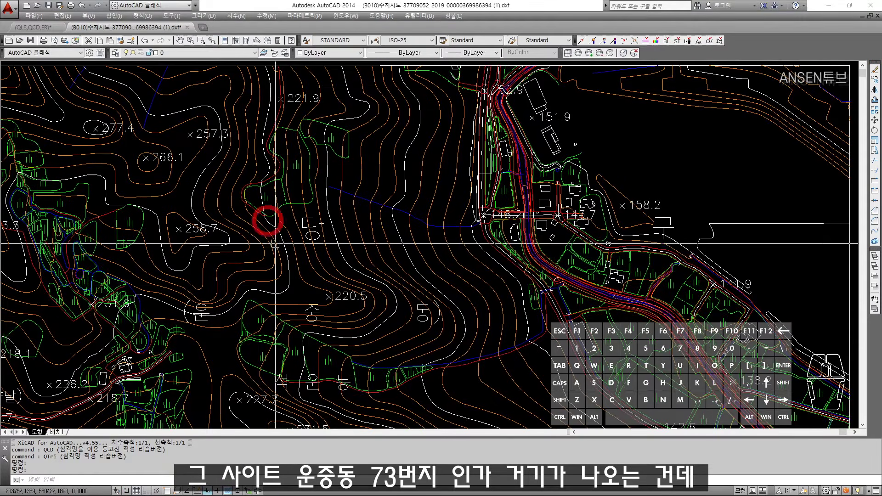
{"action": "scroll", "coordinate": [467, 236], "scroll_direction": "down", "scroll_amount": 10}
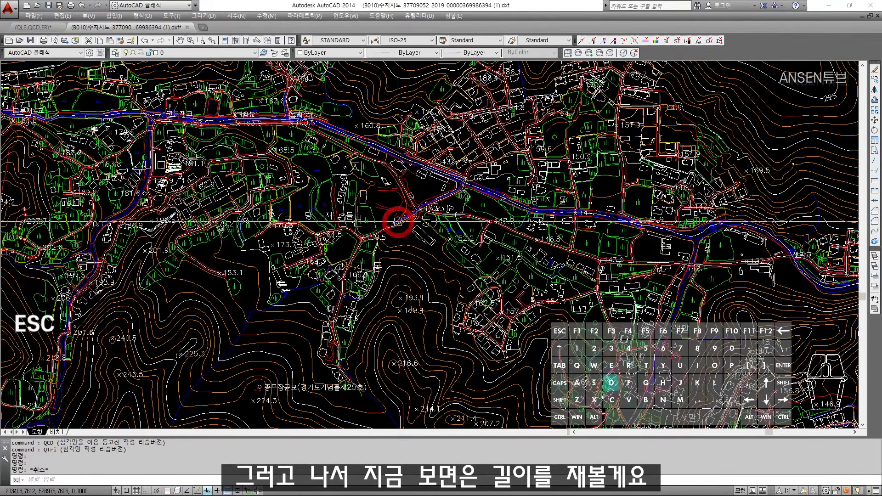
{"action": "key", "text": "space"}
{"action": "middle_click_drag", "start_coordinate": [436, 147], "coordinate": [280, 316]}
{"action": "middle_click_drag", "start_coordinate": [374, 242], "coordinate": [293, 321]}
{"action": "middle_click_drag", "start_coordinate": [467, 175], "coordinate": [349, 340]}
{"action": "middle_click_drag", "start_coordinate": [464, 208], "coordinate": [455, 220]}
{"action": "scroll", "coordinate": [455, 208], "scroll_direction": "up", "scroll_amount": 6}
{"action": "scroll", "coordinate": [394, 202], "scroll_direction": "down", "scroll_amount": 4}
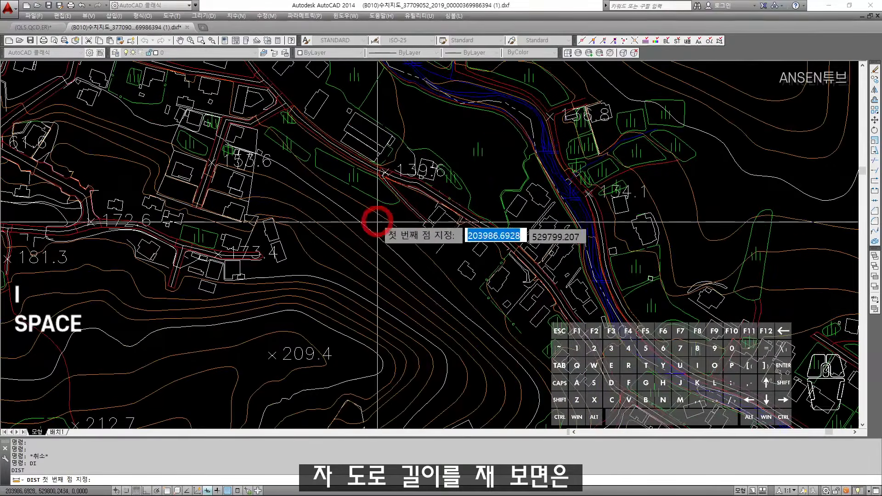
{"action": "scroll", "coordinate": [374, 220], "scroll_direction": "up", "scroll_amount": 6}
{"action": "scroll", "coordinate": [376, 175], "scroll_direction": "up", "scroll_amount": 3}
Step: Measure the width of the road beside the 139.6 spot height, using Nearest and Perpendicular snaps on its two edges
{"action": "key", "text": "Escape"}
{"action": "key", "text": "Escape"}
{"action": "type", "text": "di"}
{"action": "key", "text": "space"}
{"action": "right_click", "coordinate": [230, 204], "text": "shift"}
{"action": "key", "text": "r"}
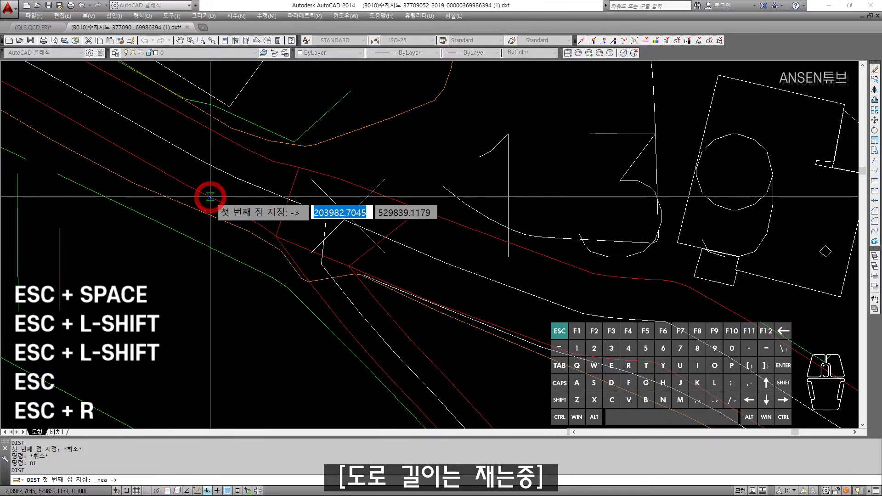
{"action": "left_click", "coordinate": [210, 197]}
{"action": "right_click", "coordinate": [210, 198], "text": "shift"}
{"action": "key", "text": "o"}
{"action": "key", "text": "Escape"}
{"action": "right_click", "coordinate": [247, 152], "text": "shift"}
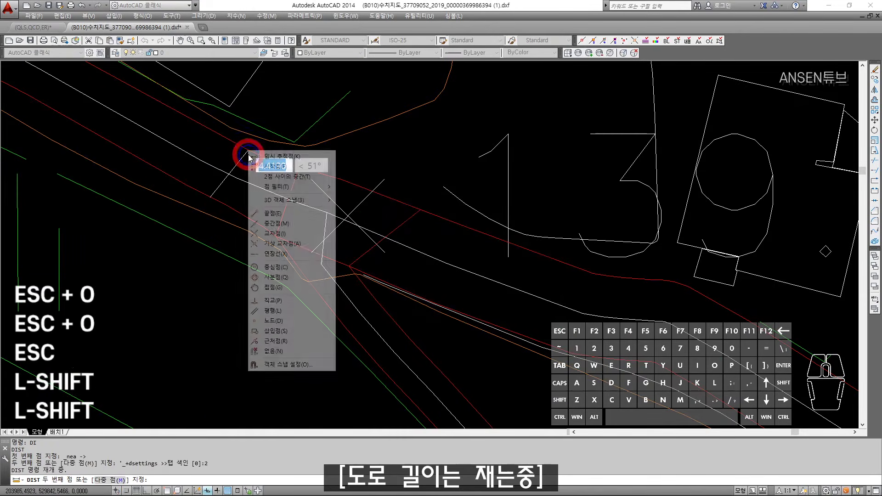
{"action": "key", "text": "p"}
{"action": "left_click", "coordinate": [246, 148]}
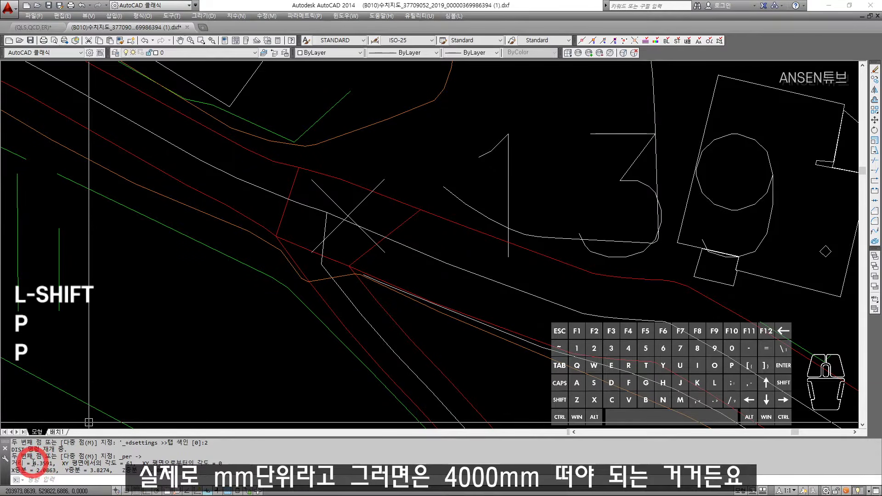
Step: Check which layers an orange contour and a neighbouring white contour in the map's hilly southern part are on
{"action": "scroll", "coordinate": [356, 285], "scroll_direction": "down", "scroll_amount": 10}
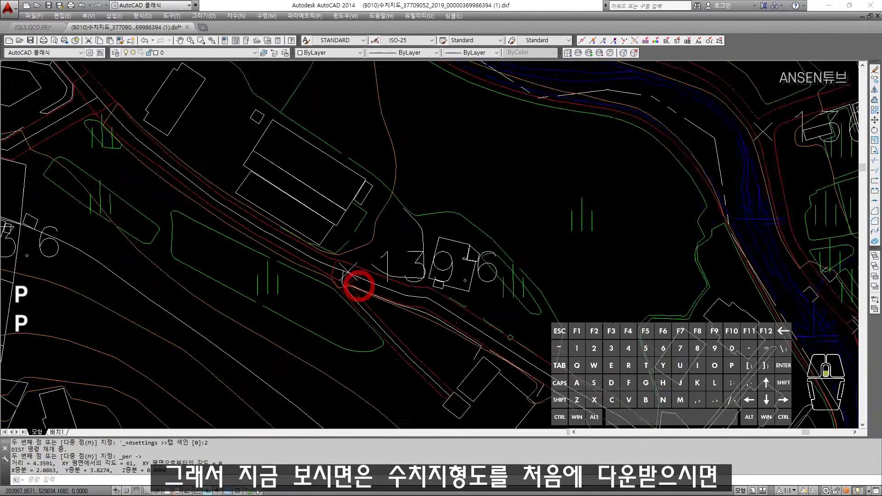
{"action": "scroll", "coordinate": [431, 257], "scroll_direction": "up", "scroll_amount": 2}
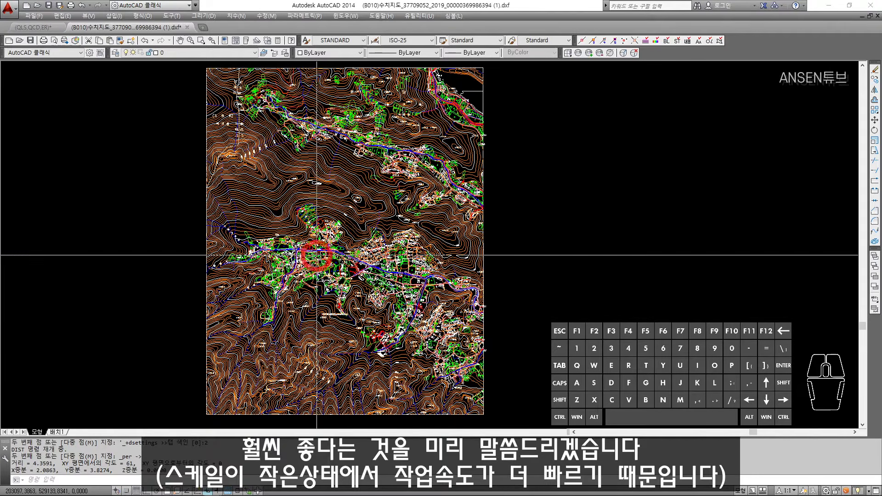
{"action": "scroll", "coordinate": [299, 347], "scroll_direction": "up", "scroll_amount": 4}
{"action": "scroll", "coordinate": [299, 346], "scroll_direction": "up", "scroll_amount": 6}
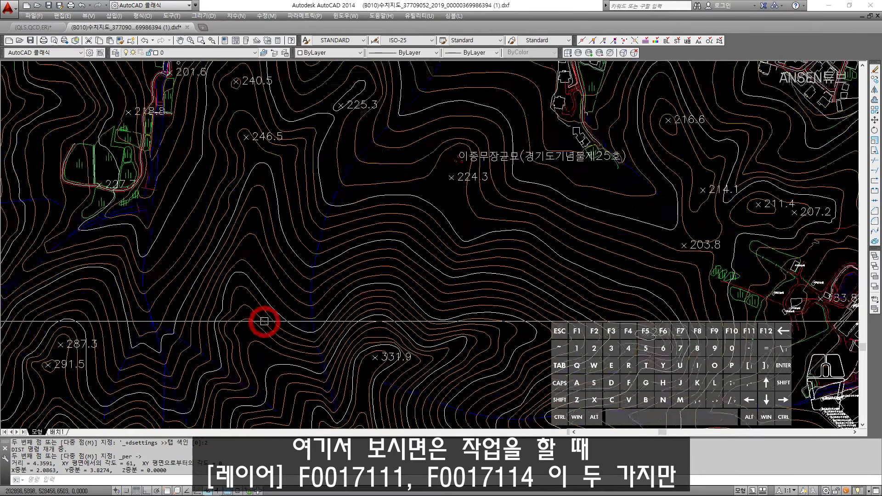
{"action": "left_click", "coordinate": [250, 215]}
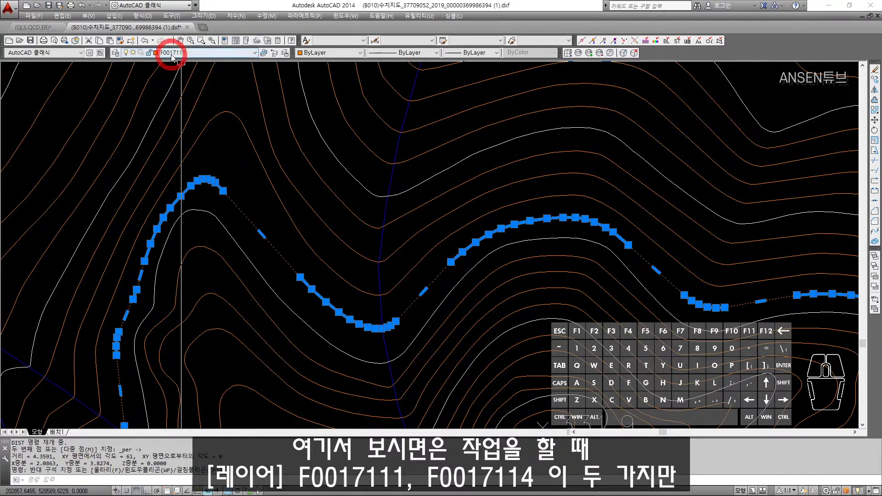
{"action": "key", "text": "Escape"}
{"action": "left_click_drag", "start_coordinate": [222, 214], "coordinate": [219, 232]}
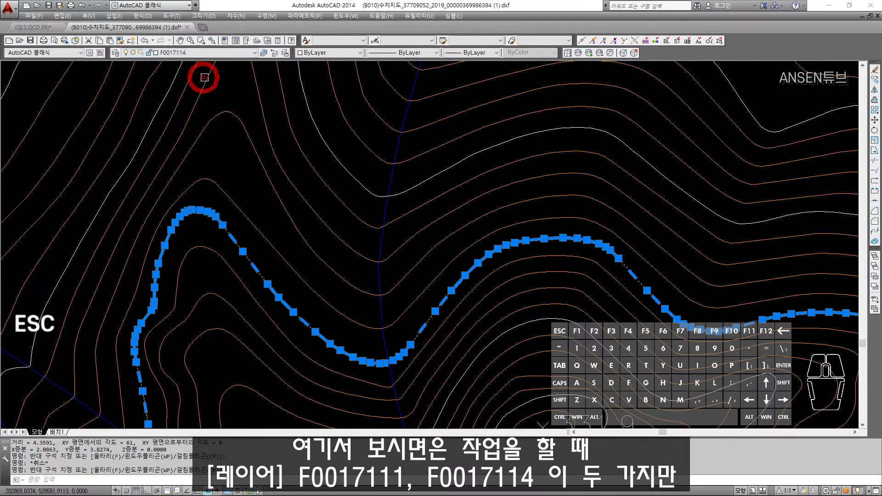
{"action": "key", "text": "Escape"}
Step: Isolate the contour layers F0017111 and F0017114 by running XT on one orange and one white contour
{"action": "left_click_drag", "start_coordinate": [256, 197], "coordinate": [232, 241]}
{"action": "type", "text": "xt"}
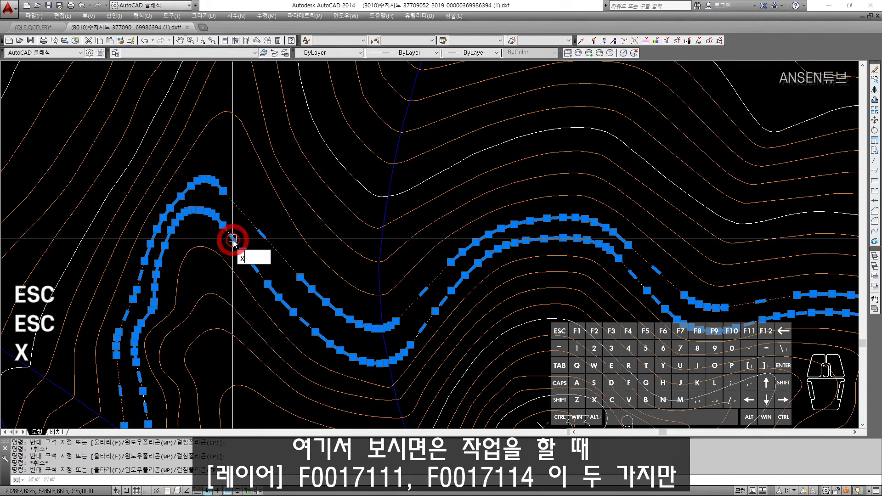
{"action": "key", "text": "space"}
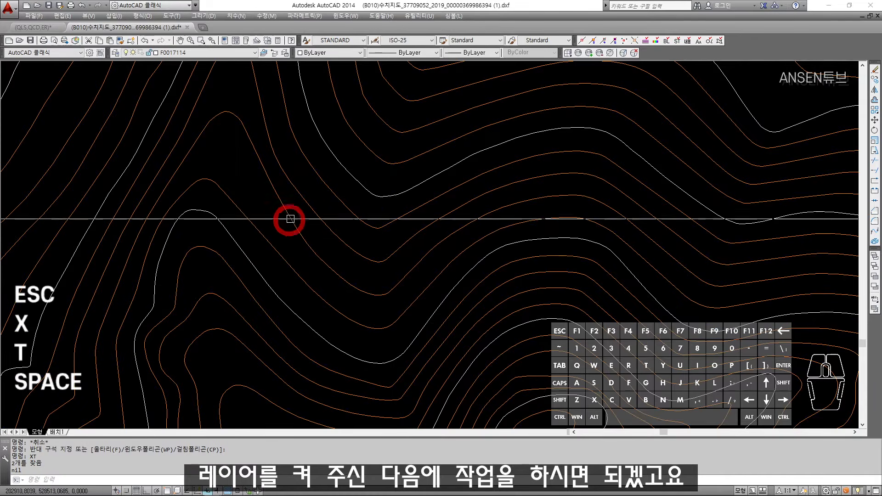
{"action": "scroll", "coordinate": [343, 214], "scroll_direction": "down", "scroll_amount": 10}
{"action": "middle_click_drag", "start_coordinate": [343, 214], "coordinate": [316, 225]}
{"action": "middle_click_drag", "start_coordinate": [366, 271], "coordinate": [326, 352]}
{"action": "middle_click_drag", "start_coordinate": [398, 160], "coordinate": [395, 177]}
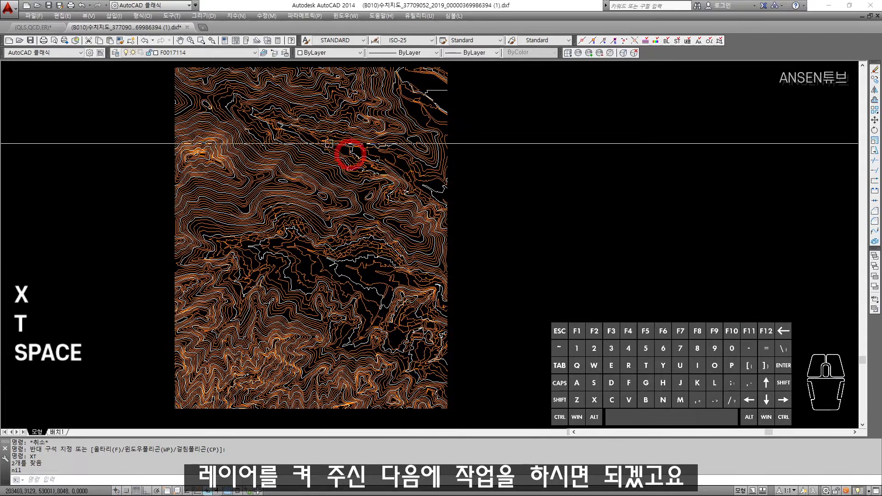
Step: Switch to the (QLS,QCD,ER).dwg drawing and open the application load dialog with AP
{"action": "left_click", "coordinate": [38, 27]}
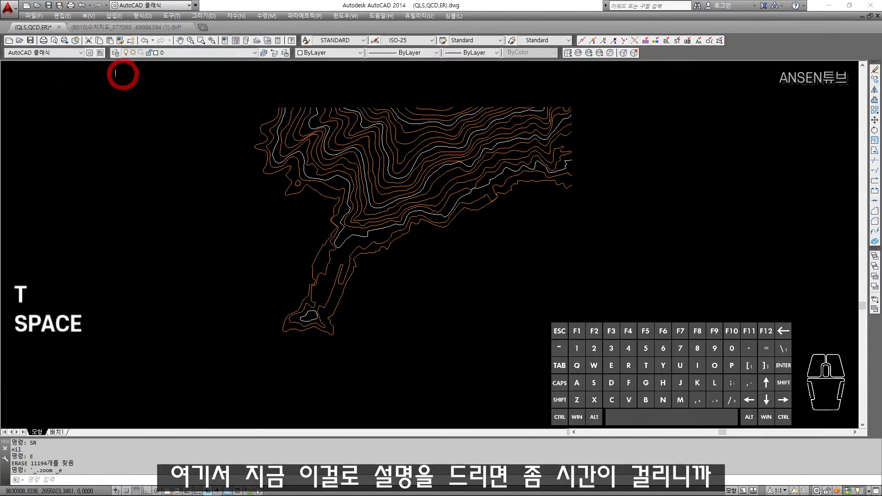
{"action": "left_click", "coordinate": [110, 28]}
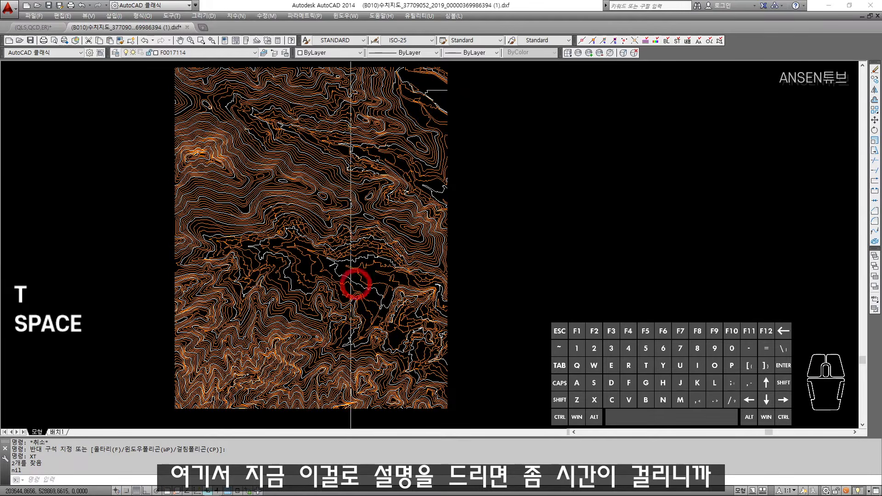
{"action": "left_click", "coordinate": [32, 27]}
{"action": "middle_click", "coordinate": [263, 313]}
{"action": "middle_click", "coordinate": [263, 314]}
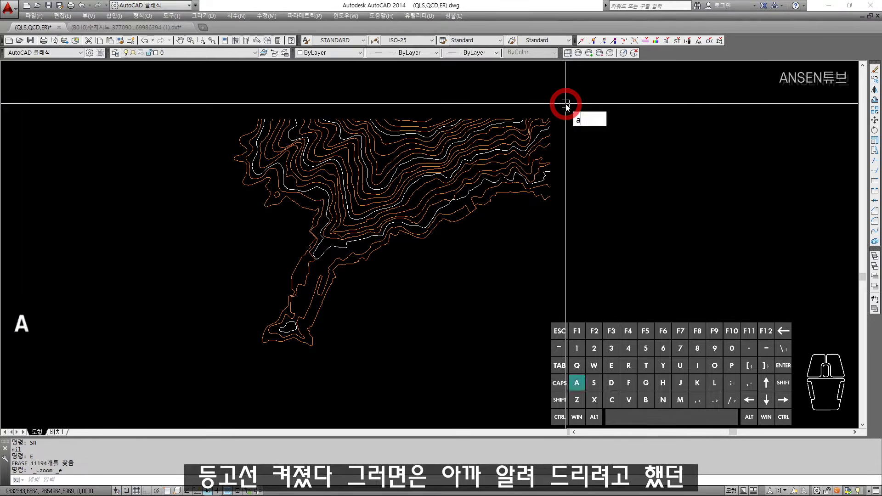
{"action": "type", "text": "p"}
{"action": "key", "text": "Return"}
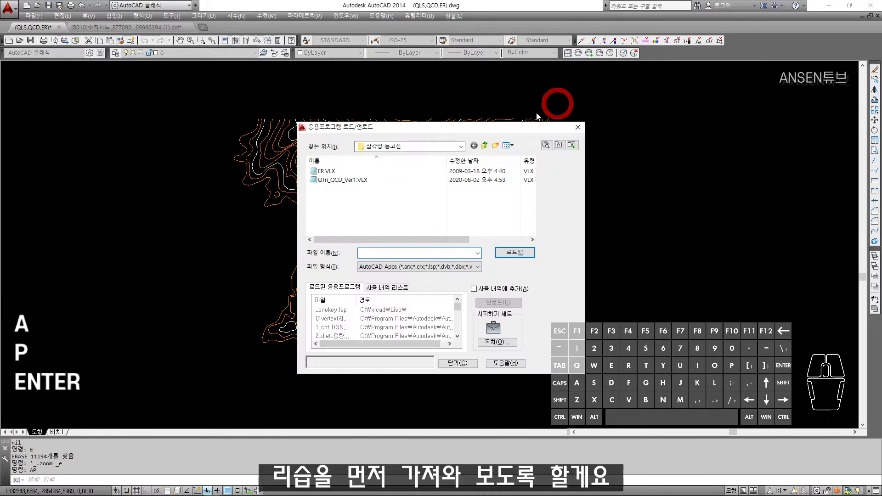
Step: Try to add ER.VLX and QTri_QCD_Ver1.VLX to the startup suite, and load both files into the drawing
{"action": "left_click_drag", "start_coordinate": [347, 197], "coordinate": [327, 175]}
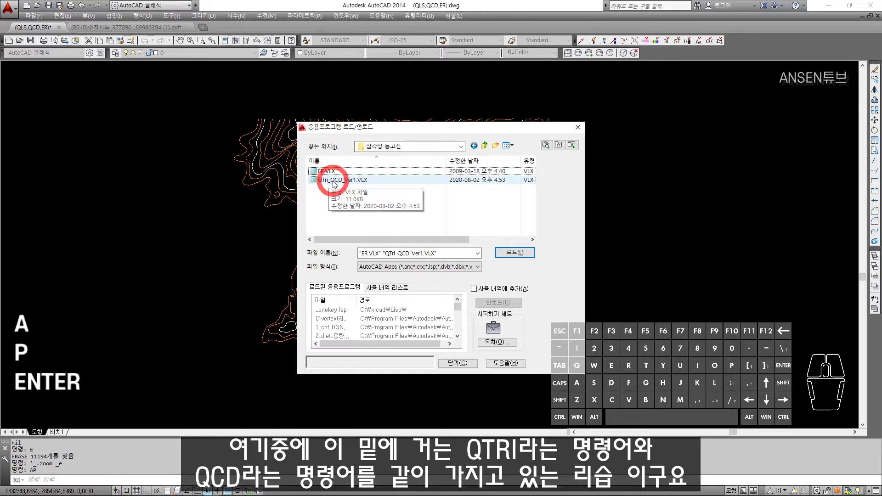
{"action": "left_click", "coordinate": [343, 180]}
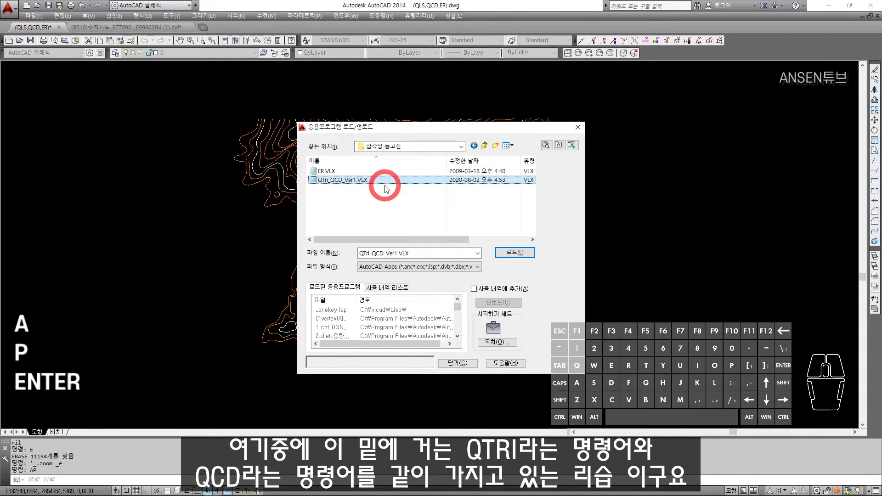
{"action": "left_click", "coordinate": [322, 171]}
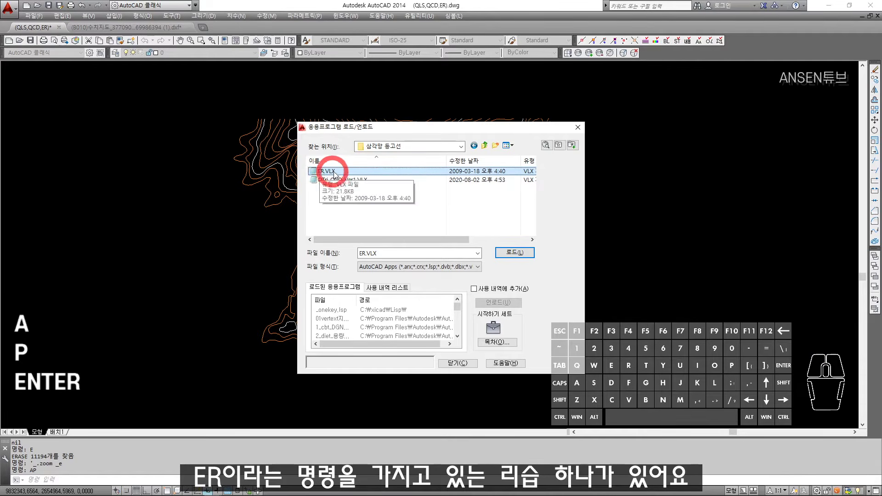
{"action": "left_click", "coordinate": [338, 180], "text": "ctrl"}
{"action": "left_click_drag", "start_coordinate": [343, 180], "coordinate": [515, 331]}
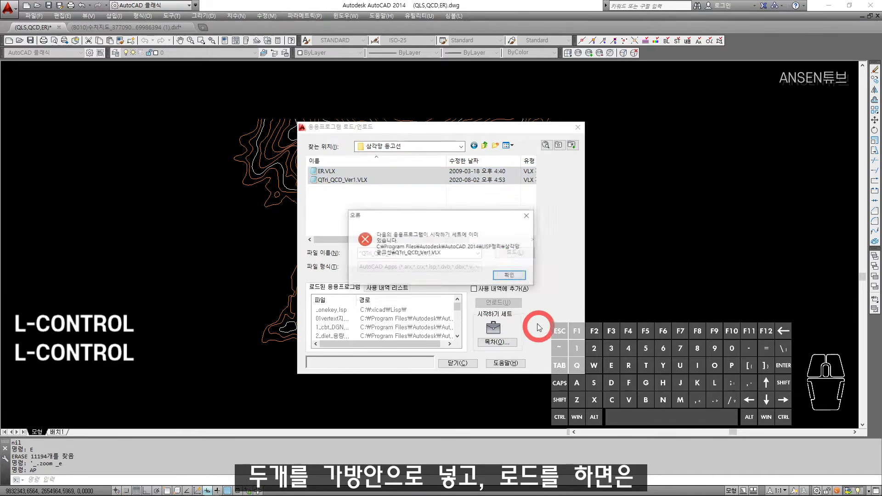
{"action": "key", "text": "Escape"}
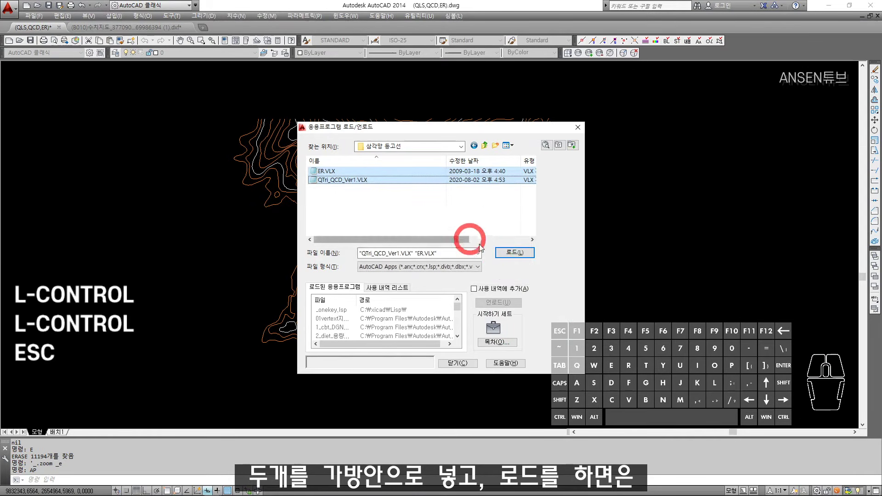
{"action": "left_click", "coordinate": [515, 252]}
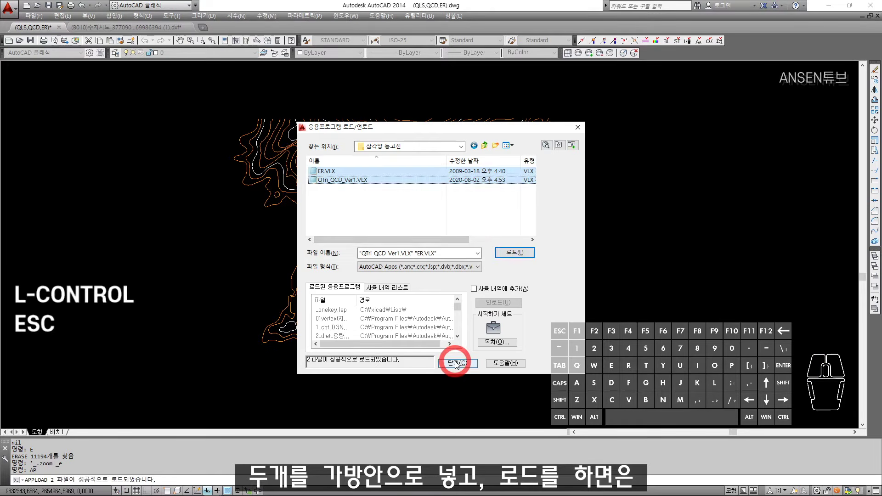
{"action": "left_click", "coordinate": [456, 363]}
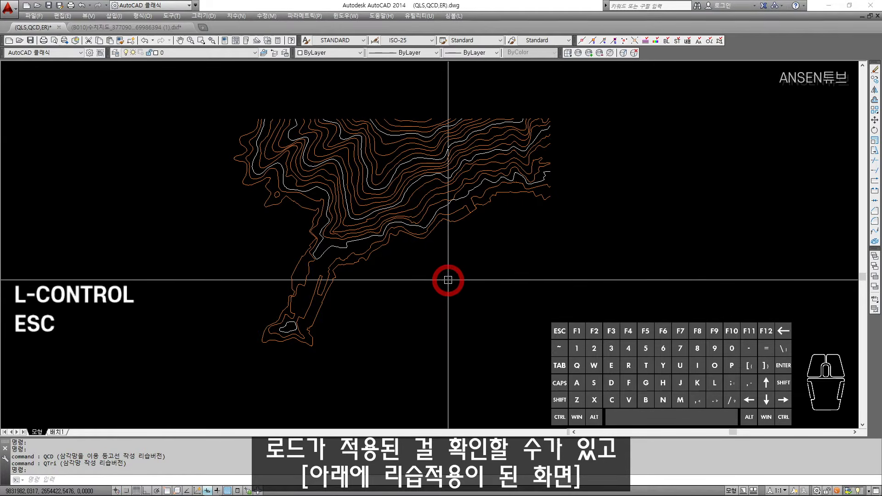
Step: Generate a triangle mesh from all the contour lines with the QTRI command, answering yes to removing duplicate points
{"action": "type", "text": "QTru"}
{"action": "key", "text": "Return"}
{"action": "type", "text": "QR"}
{"action": "key", "text": "BackSpace"}
{"action": "type", "text": "triTRI"}
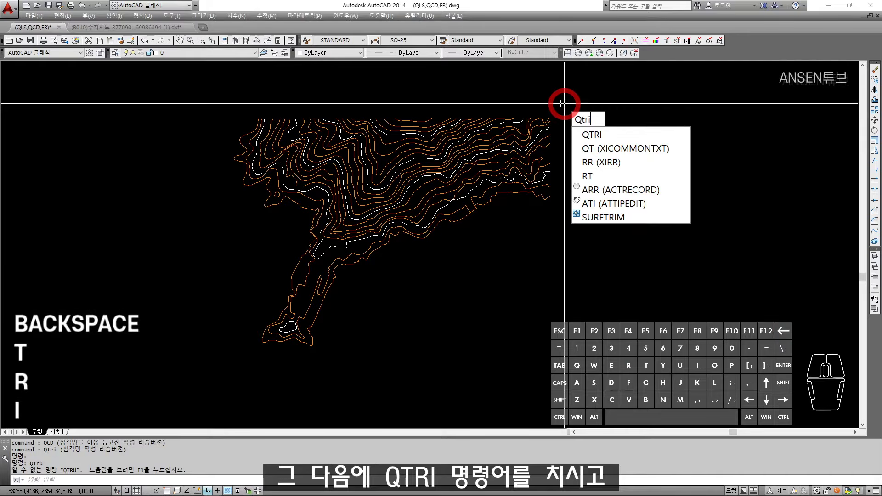
{"action": "key", "text": "Return"}
{"action": "left_click", "coordinate": [590, 91]}
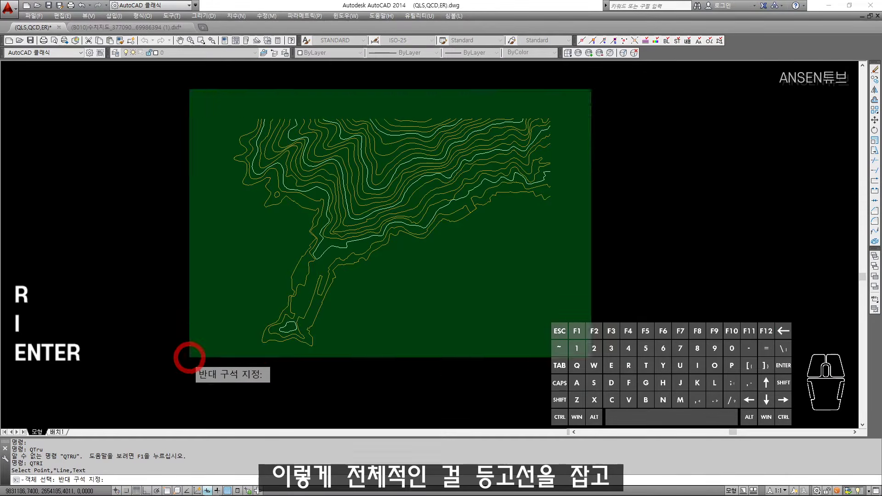
{"action": "left_click", "coordinate": [170, 388]}
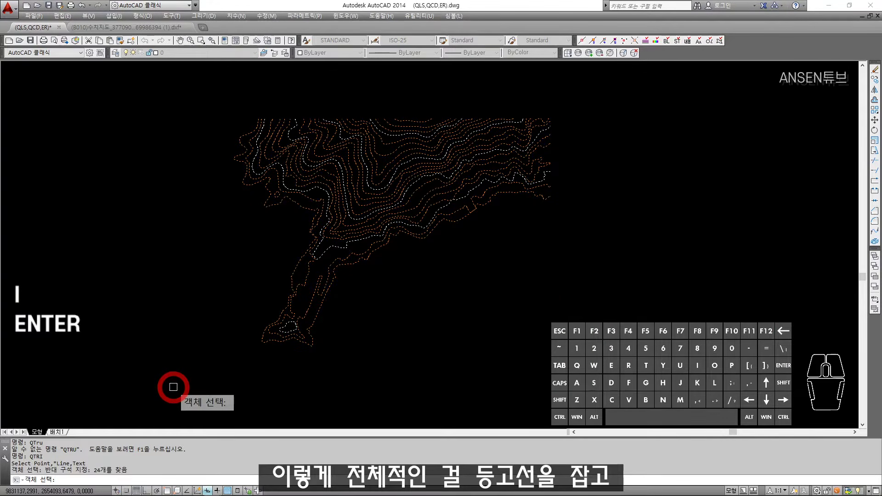
{"action": "key", "text": "Return"}
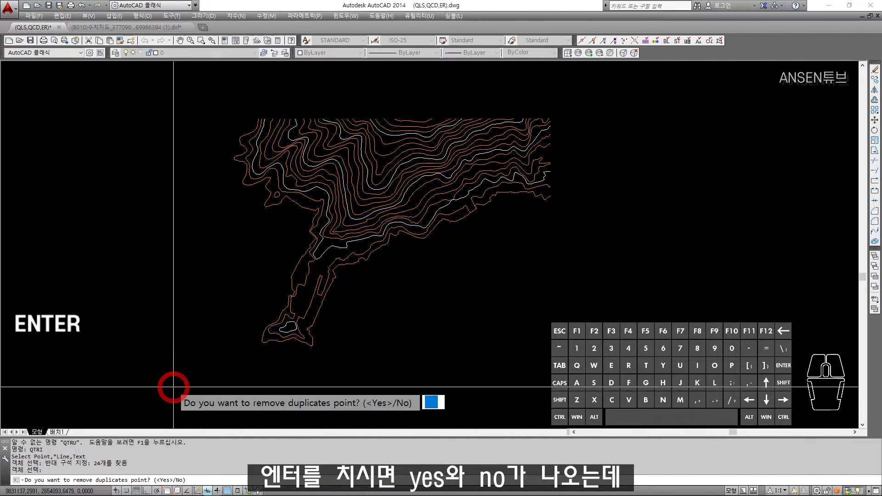
{"action": "type", "text": "y"}
{"action": "key", "text": "Return"}
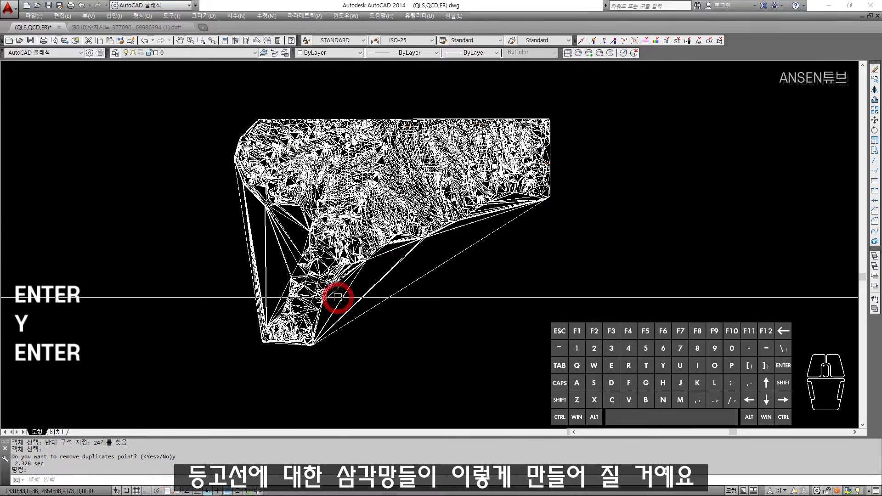
Step: Run QCD on the whole triangle mesh with a contour height of 1
{"action": "type", "text": "qcd"}
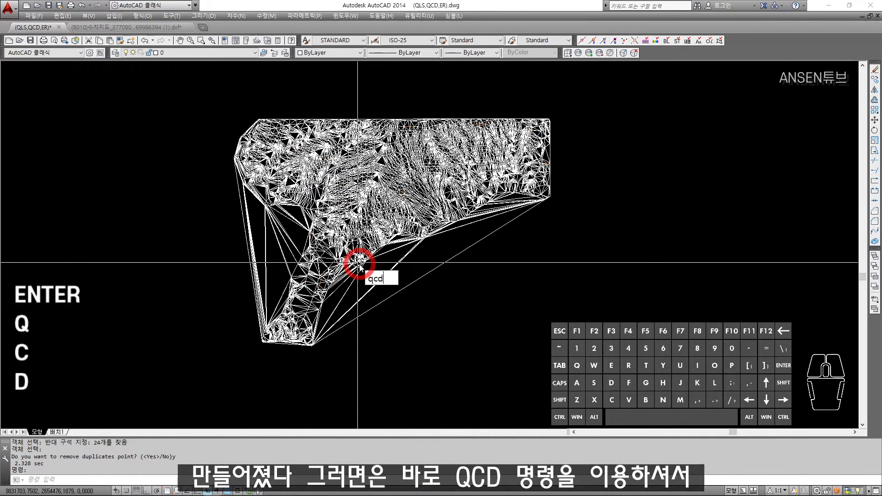
{"action": "key", "text": "space"}
{"action": "left_click", "coordinate": [582, 101]}
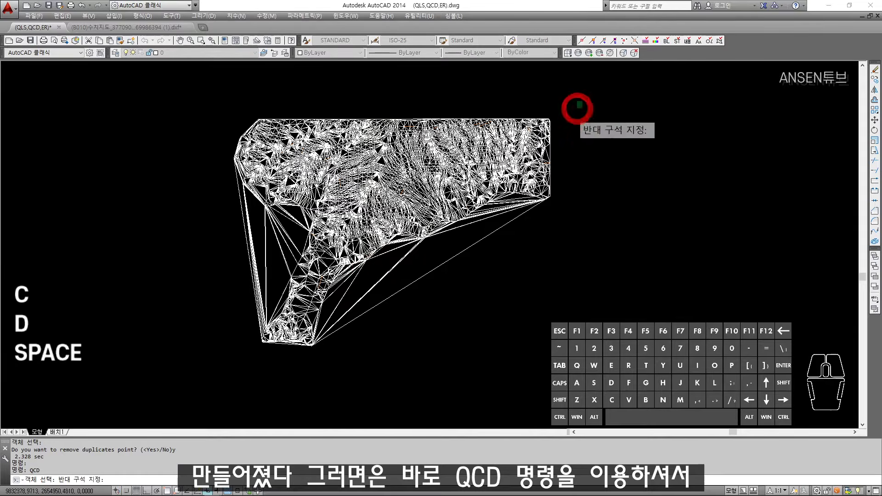
{"action": "left_click", "coordinate": [190, 373]}
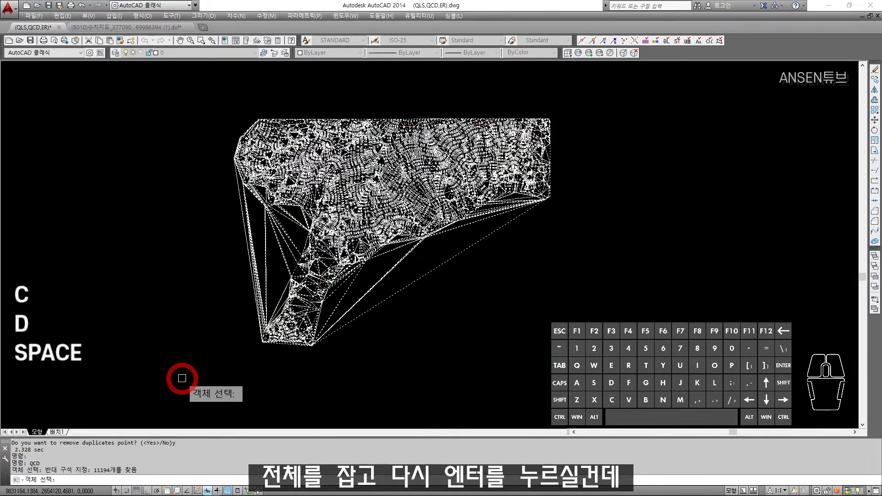
{"action": "key", "text": "Return"}
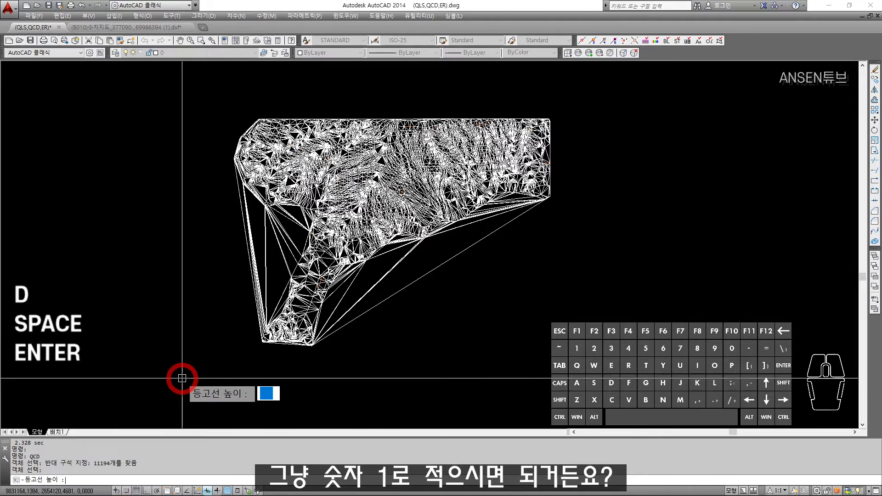
{"action": "type", "text": "1"}
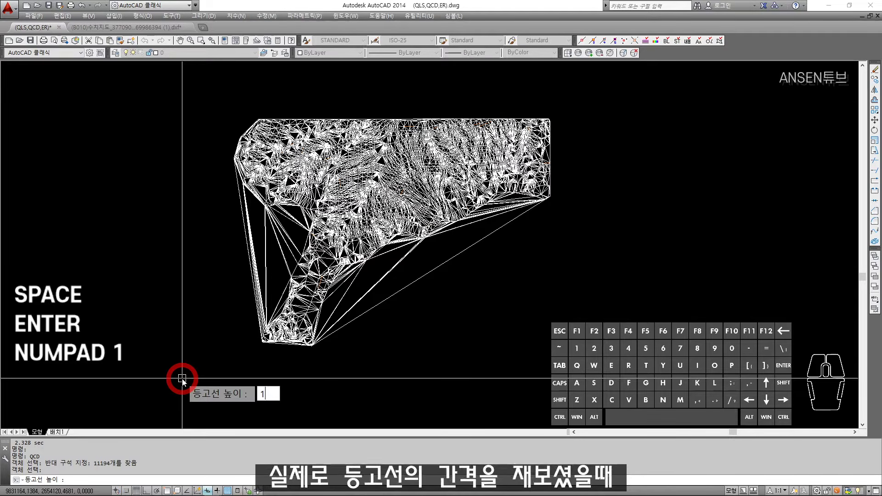
{"action": "type", "text": "00"}
{"action": "key", "text": "BackSpace"}
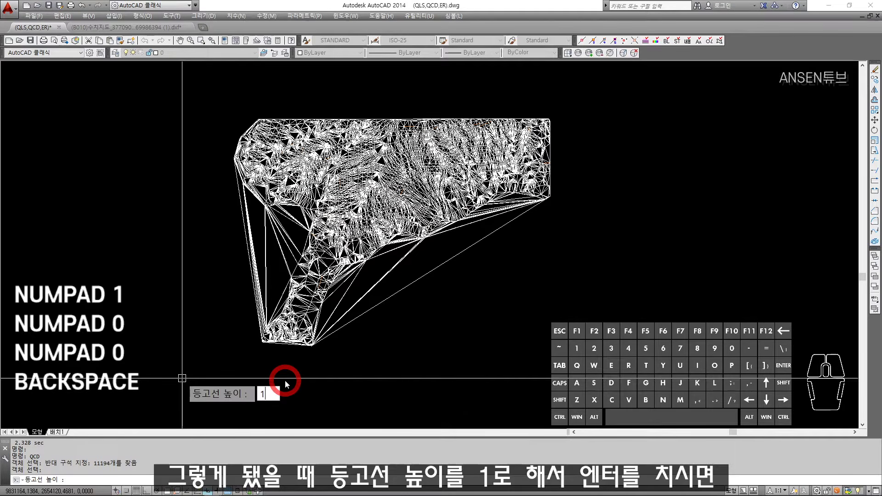
{"action": "key", "text": "Return"}
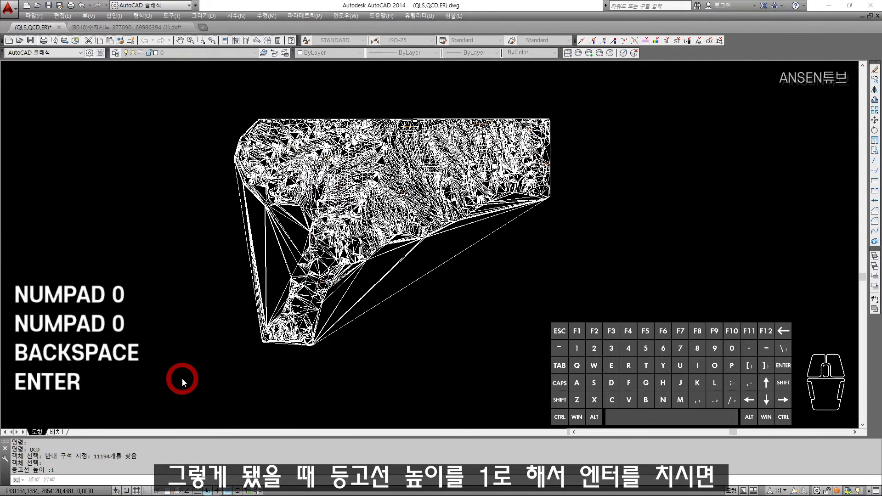
Step: Inspect the grey contour lines generated inside the triangle mesh, selecting a piece to examine it
{"action": "scroll", "coordinate": [384, 199], "scroll_direction": "up", "scroll_amount": 8}
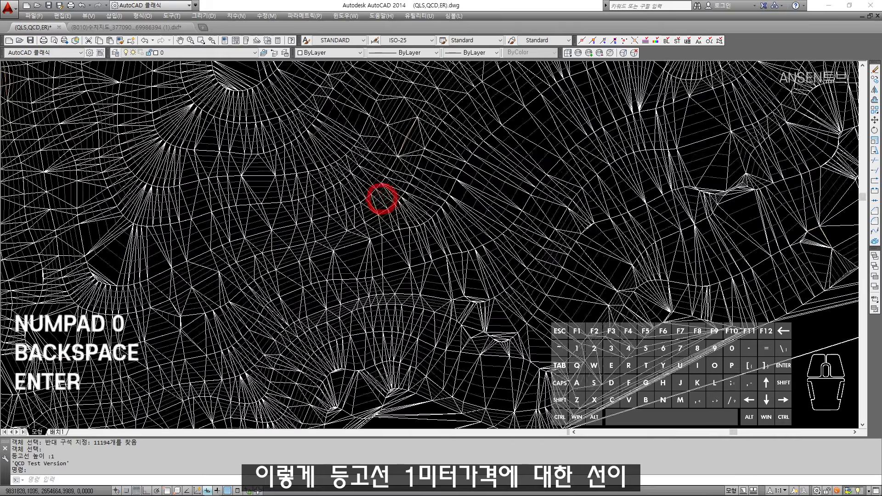
{"action": "scroll", "coordinate": [409, 133], "scroll_direction": "up", "scroll_amount": 7}
{"action": "left_click", "coordinate": [446, 163]}
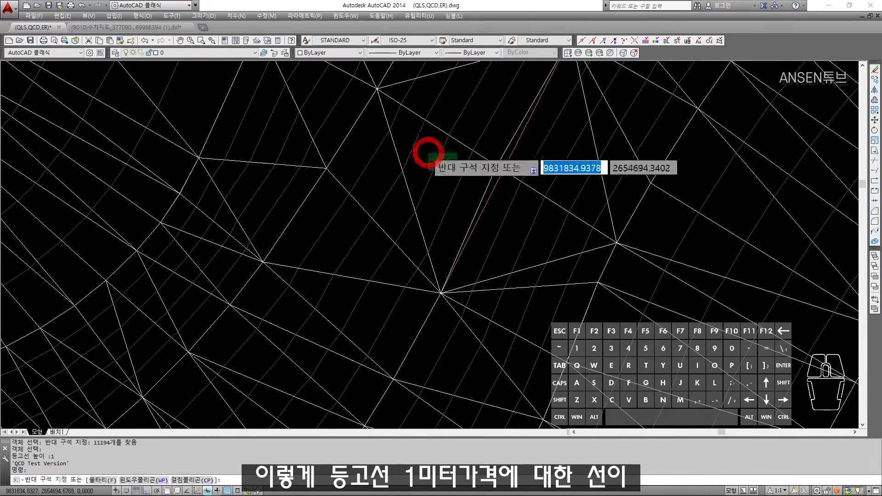
{"action": "left_click", "coordinate": [433, 156]}
{"action": "scroll", "coordinate": [447, 169], "scroll_direction": "down", "scroll_amount": 12}
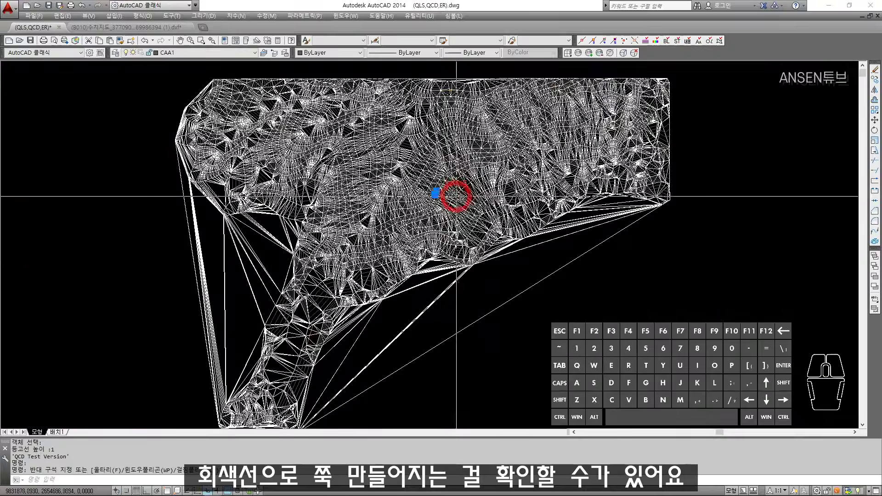
{"action": "key", "text": "Escape"}
{"action": "key", "text": "Escape"}
Step: Erase the entire triangle mesh on layer 0 by running SR on a few of its outer edges
{"action": "scroll", "coordinate": [448, 207], "scroll_direction": "up", "scroll_amount": 4}
{"action": "left_click", "coordinate": [416, 191]}
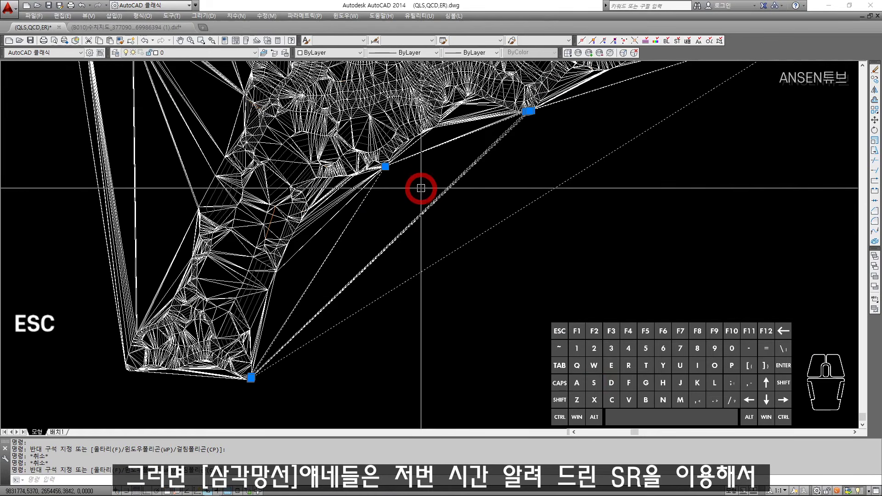
{"action": "key", "text": "Return"}
{"action": "scroll", "coordinate": [420, 189], "scroll_direction": "down", "scroll_amount": 6}
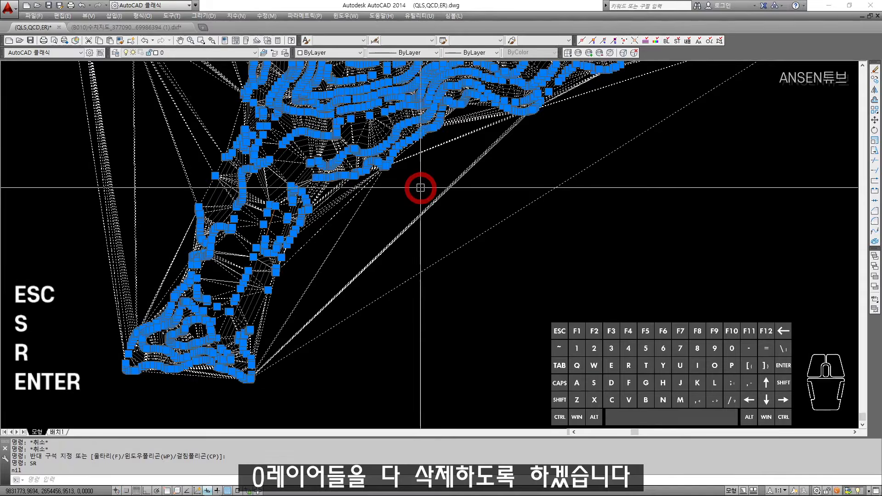
{"action": "scroll", "coordinate": [395, 270], "scroll_direction": "up", "scroll_amount": 2}
{"action": "key", "text": "Delete"}
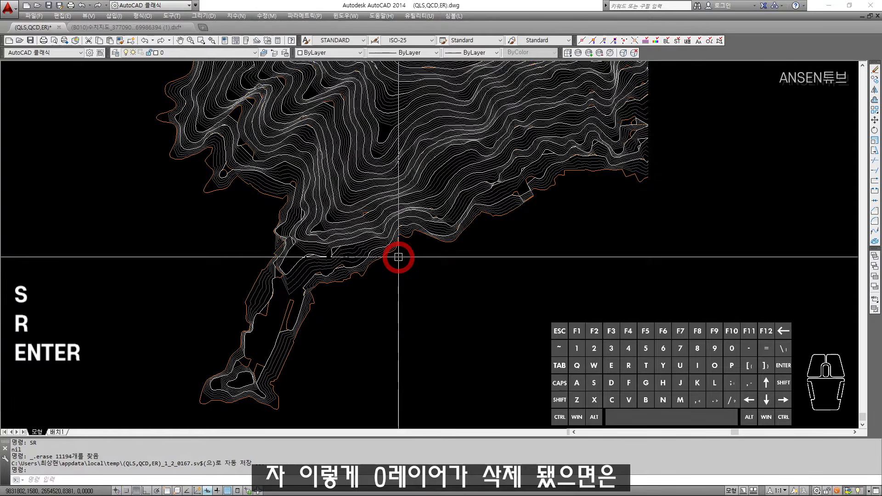
Step: Check which layers a generated grey contour and the neighbouring generated white contour are on
{"action": "scroll", "coordinate": [275, 245], "scroll_direction": "up", "scroll_amount": 6}
{"action": "left_click", "coordinate": [295, 214]}
{"action": "left_click", "coordinate": [278, 238]}
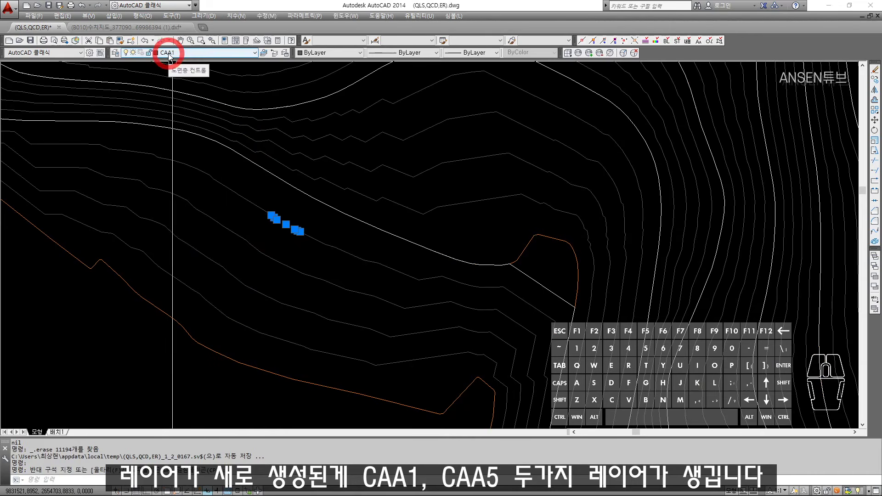
{"action": "key", "text": "Escape"}
{"action": "left_click", "coordinate": [316, 194]}
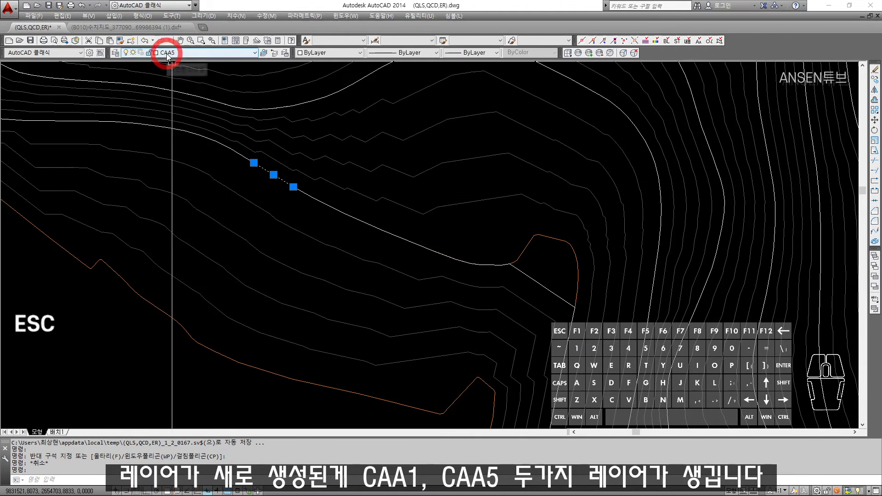
{"action": "scroll", "coordinate": [335, 158], "scroll_direction": "down", "scroll_amount": 8}
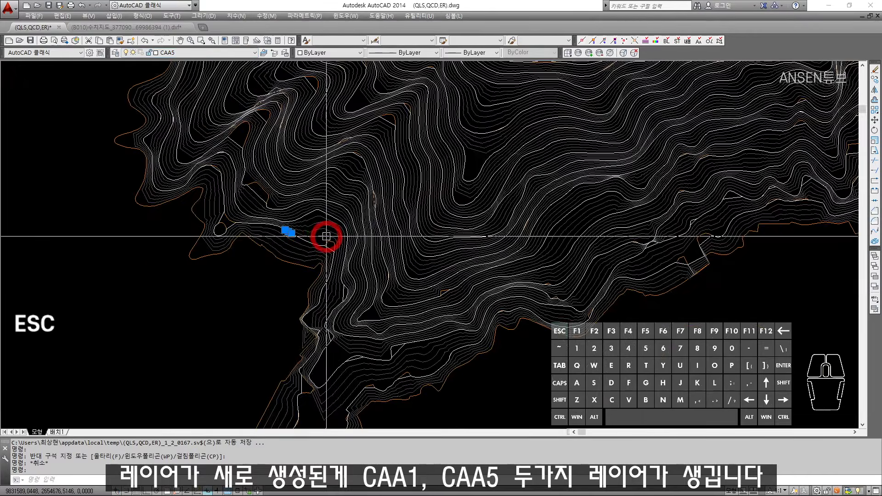
{"action": "key", "text": "Escape"}
Step: Erase all generated lines on layer CAA5 by running SR on the selected white contour segment
{"action": "scroll", "coordinate": [274, 222], "scroll_direction": "up", "scroll_amount": 8}
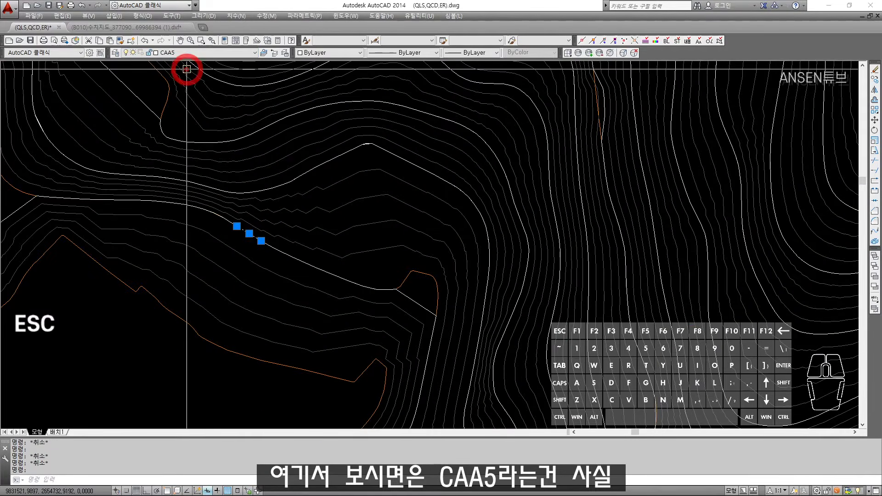
{"action": "scroll", "coordinate": [352, 226], "scroll_direction": "down", "scroll_amount": 2}
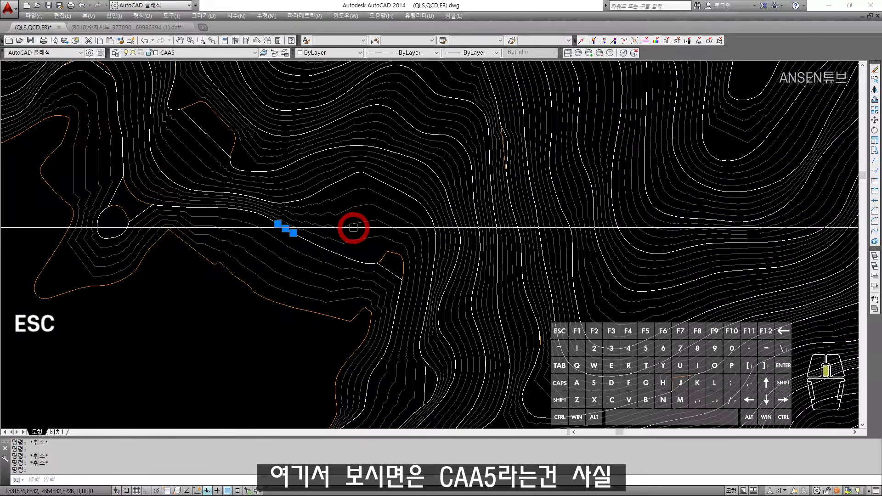
{"action": "scroll", "coordinate": [352, 226], "scroll_direction": "up", "scroll_amount": 4}
{"action": "scroll", "coordinate": [357, 372], "scroll_direction": "down", "scroll_amount": 2}
{"action": "scroll", "coordinate": [356, 372], "scroll_direction": "down", "scroll_amount": 5}
{"action": "type", "text": "sr"}
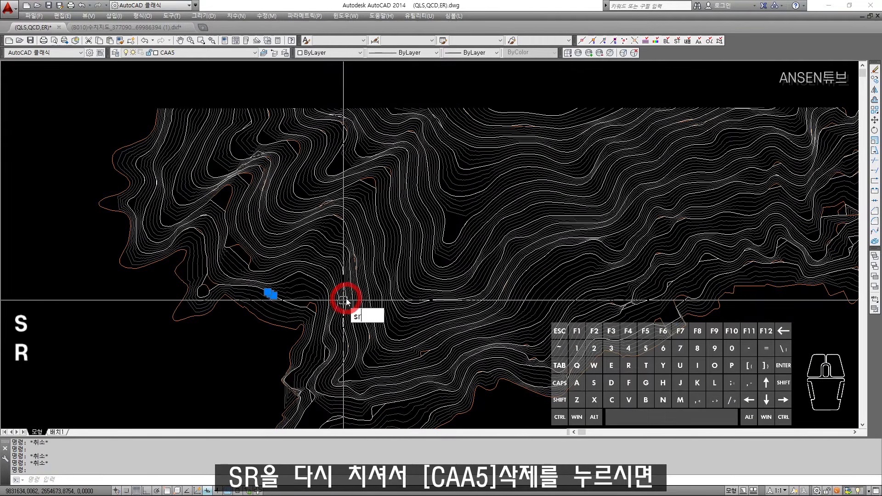
{"action": "key", "text": "space"}
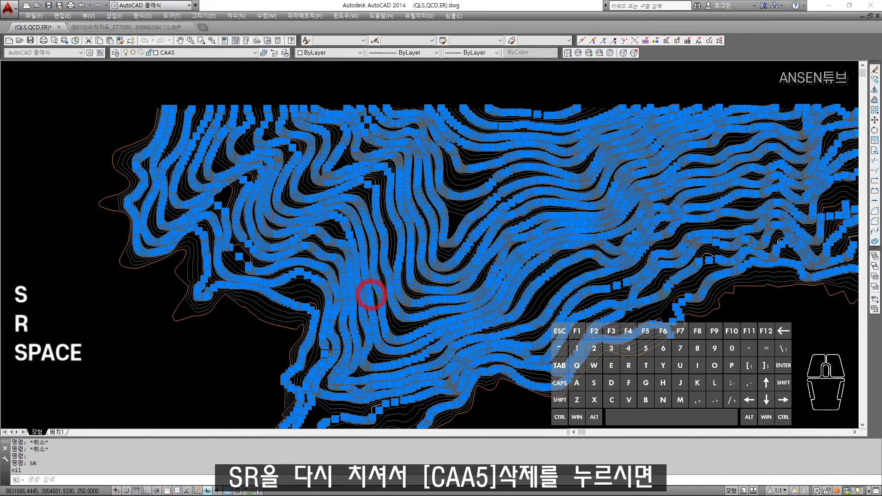
{"action": "key", "text": "Delete"}
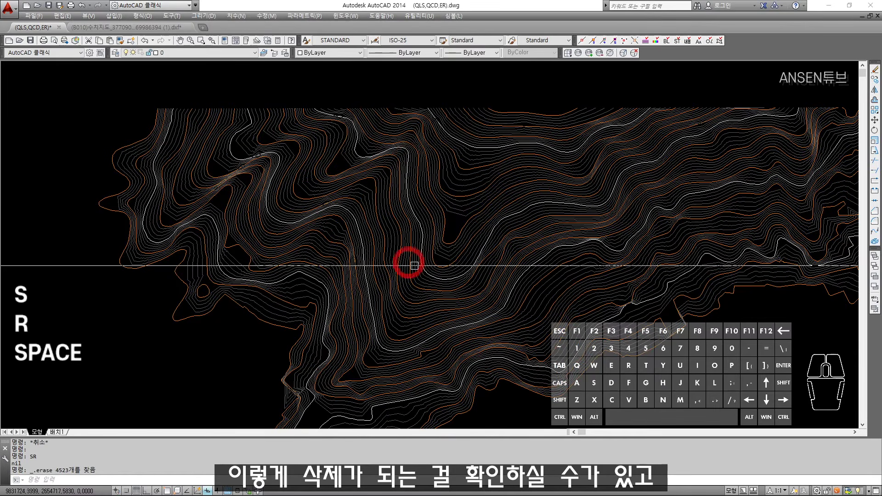
{"action": "scroll", "coordinate": [350, 177], "scroll_direction": "down", "scroll_amount": 5}
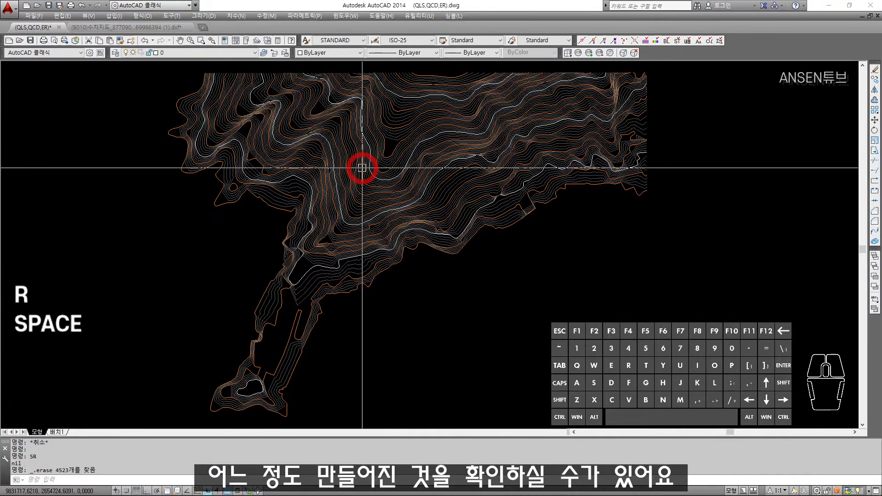
{"action": "key", "text": "Escape"}
{"action": "key", "text": "Escape"}
{"action": "key", "text": "Escape"}
{"action": "scroll", "coordinate": [331, 157], "scroll_direction": "up", "scroll_amount": 5}
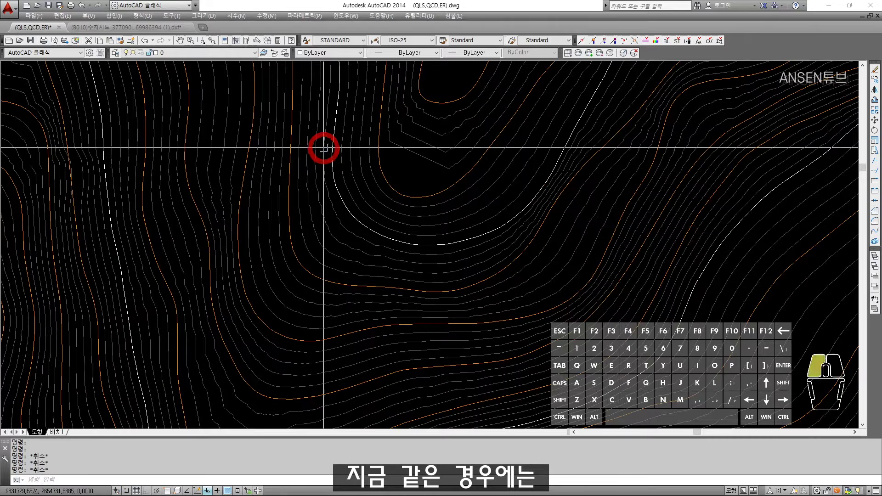
Step: Select all generated grey contour lines on layer CAA1 with SR and join them into polylines
{"action": "left_click", "coordinate": [331, 186]}
{"action": "scroll", "coordinate": [349, 156], "scroll_direction": "down", "scroll_amount": 5}
{"action": "type", "text": "sr"}
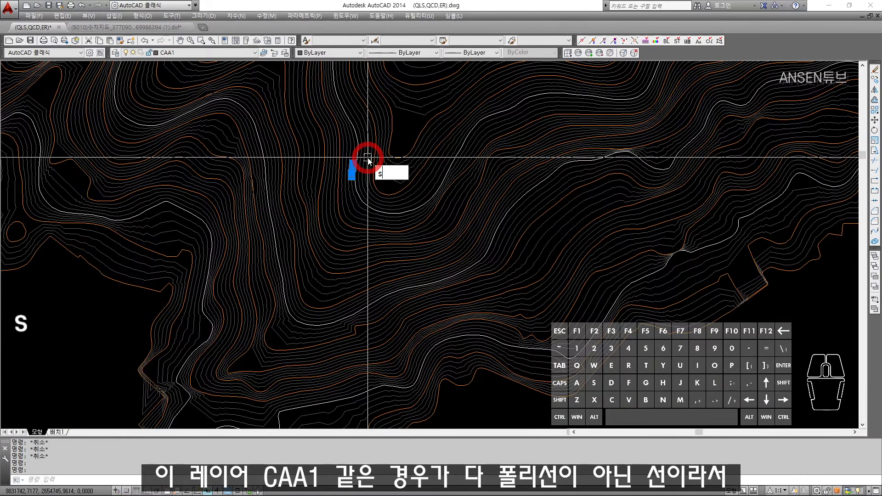
{"action": "key", "text": "space"}
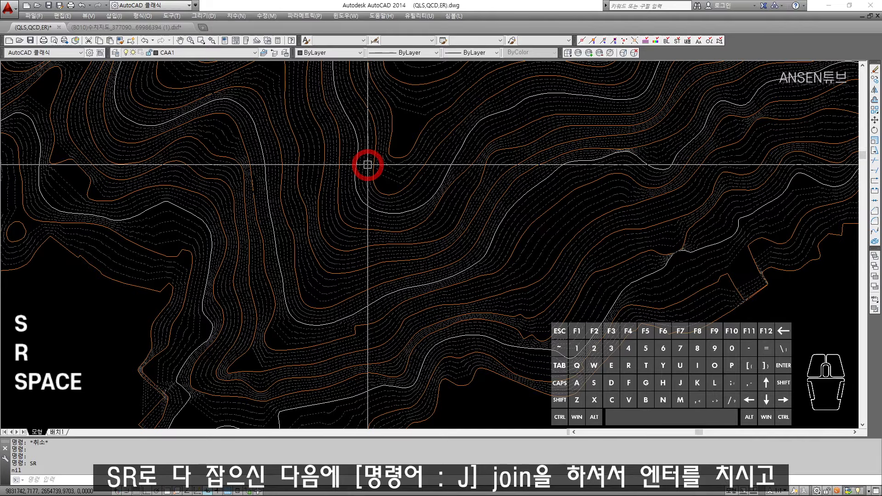
{"action": "type", "text": "j"}
{"action": "key", "text": "space"}
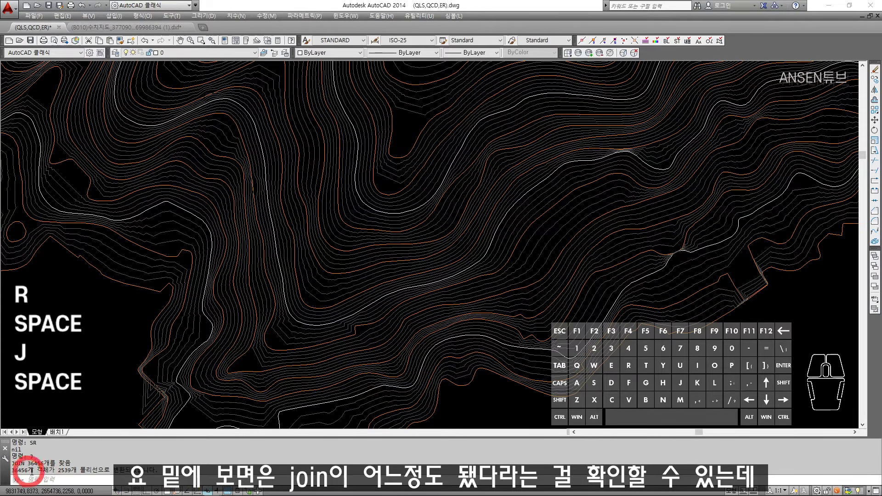
Step: Repeat the SR selection of the CAA1 contours and join them a second time
{"action": "left_click", "coordinate": [327, 195]}
{"action": "scroll", "coordinate": [326, 237], "scroll_direction": "down", "scroll_amount": 2}
{"action": "scroll", "coordinate": [324, 248], "scroll_direction": "up", "scroll_amount": 3}
{"action": "type", "text": "sr"}
{"action": "key", "text": "space"}
{"action": "key", "text": "space"}
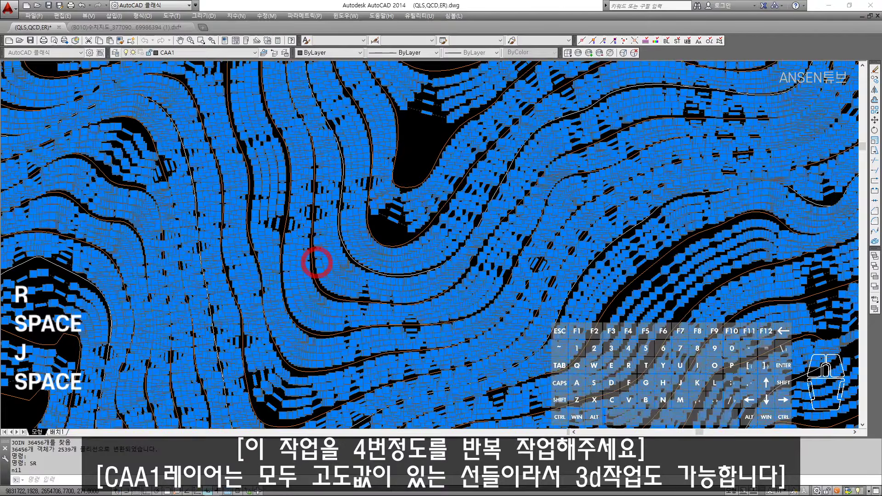
{"action": "left_click", "coordinate": [299, 252]}
{"action": "key", "text": "Escape"}
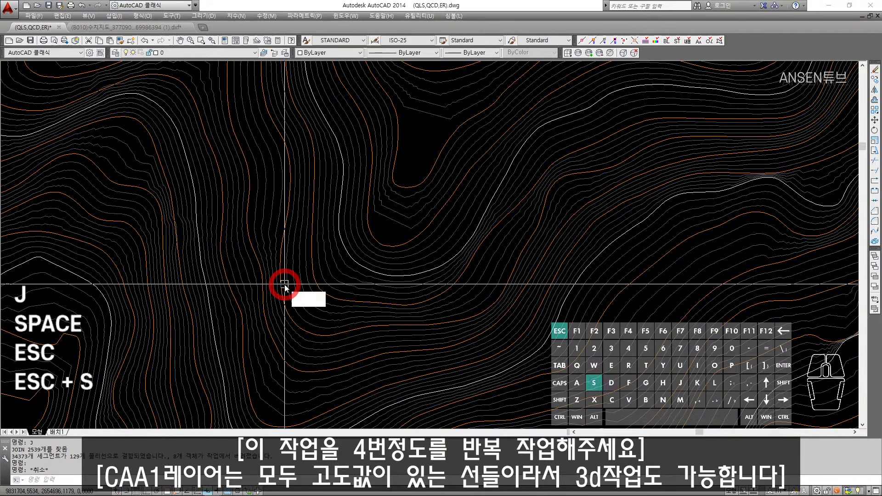
{"action": "type", "text": "sr"}
{"action": "key", "text": "space"}
{"action": "key", "text": "Escape"}
{"action": "key", "text": "Escape"}
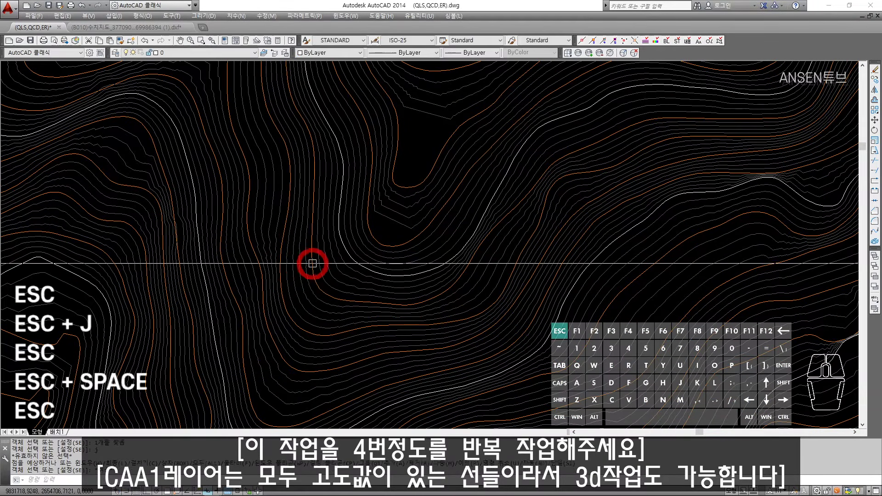
Step: Run SR followed by Join on the CAA1 contours two more times to connect the remaining segments
{"action": "left_click", "coordinate": [294, 267]}
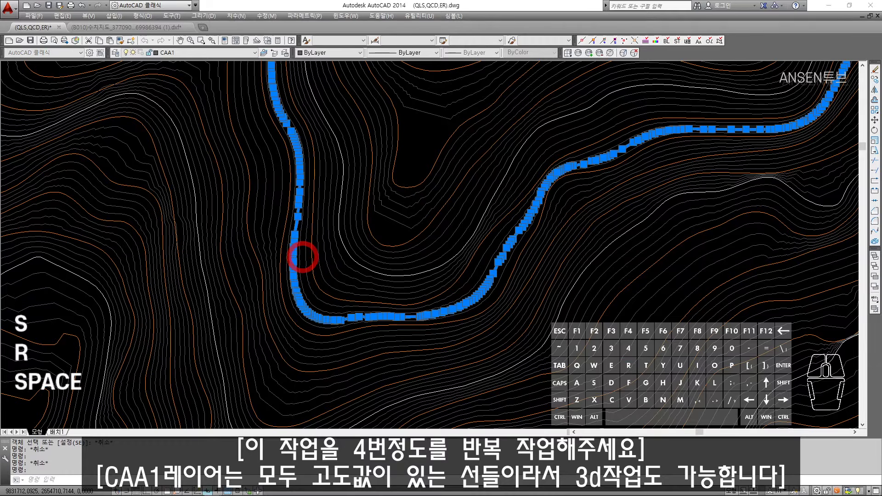
{"action": "type", "text": "j"}
{"action": "key", "text": "space"}
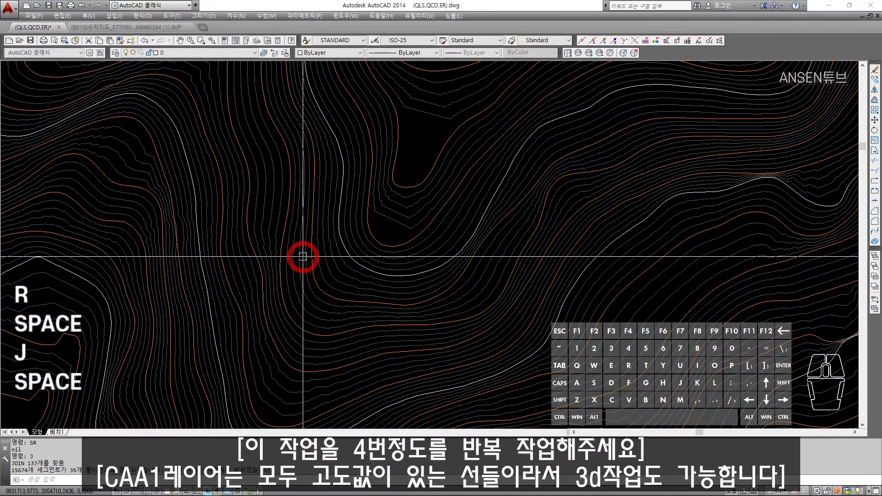
{"action": "left_click", "coordinate": [301, 258]}
{"action": "type", "text": "s"}
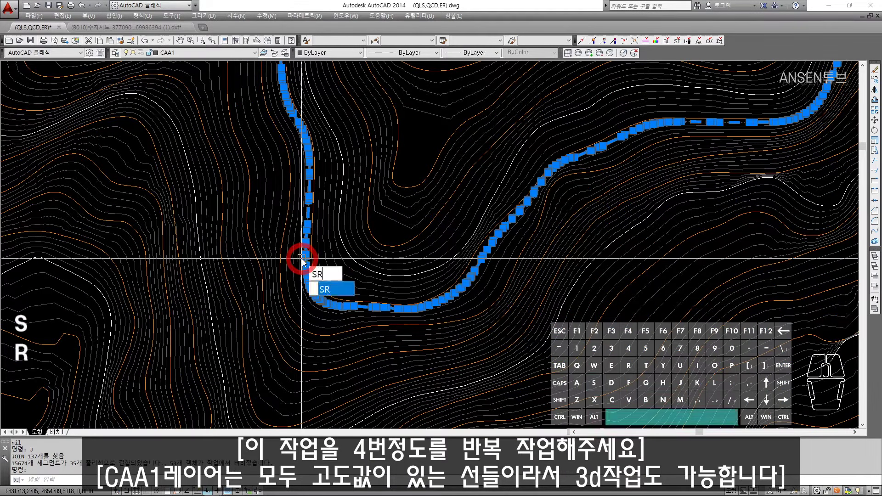
{"action": "type", "text": "j"}
{"action": "key", "text": "space"}
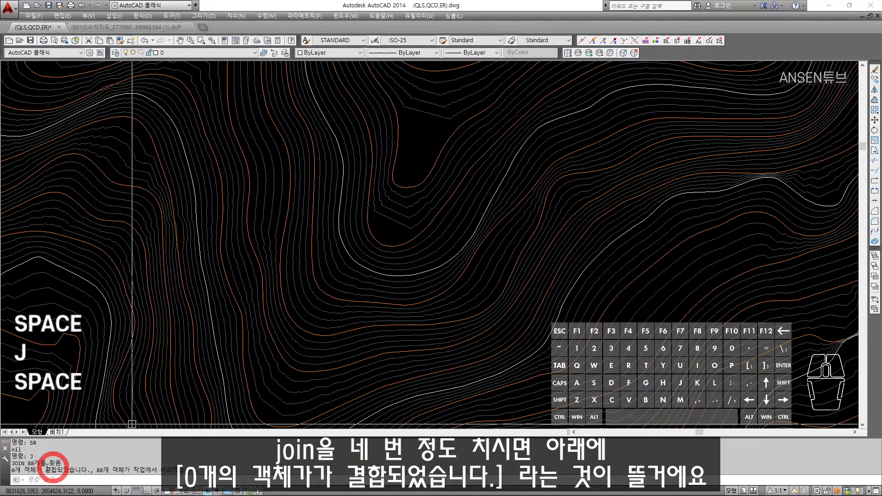
Step: Select one of the joined grey contours to check that it runs continuously across the map
{"action": "left_click", "coordinate": [301, 185]}
{"action": "scroll", "coordinate": [313, 281], "scroll_direction": "down", "scroll_amount": 4}
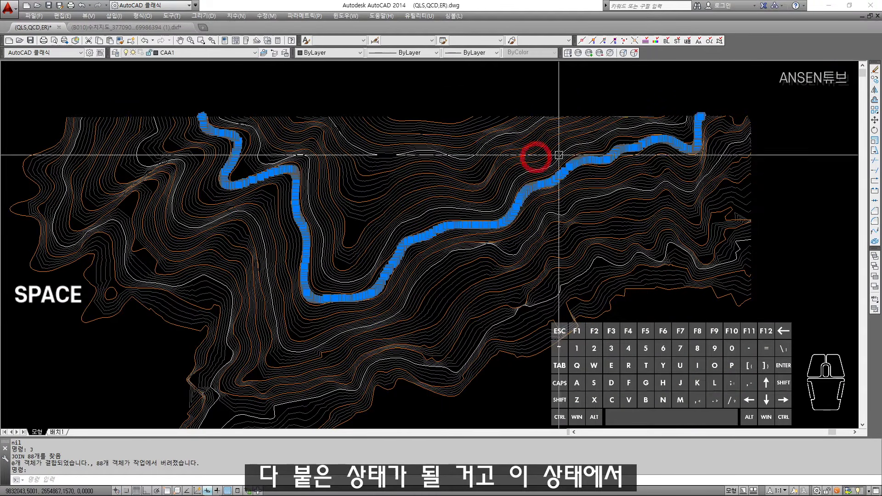
{"action": "key", "text": "Escape"}
{"action": "key", "text": "Escape"}
Step: Examine the joined contours for badly interpolated, jagged stretches around the empty spur and valley areas
{"action": "scroll", "coordinate": [321, 218], "scroll_direction": "up", "scroll_amount": 5}
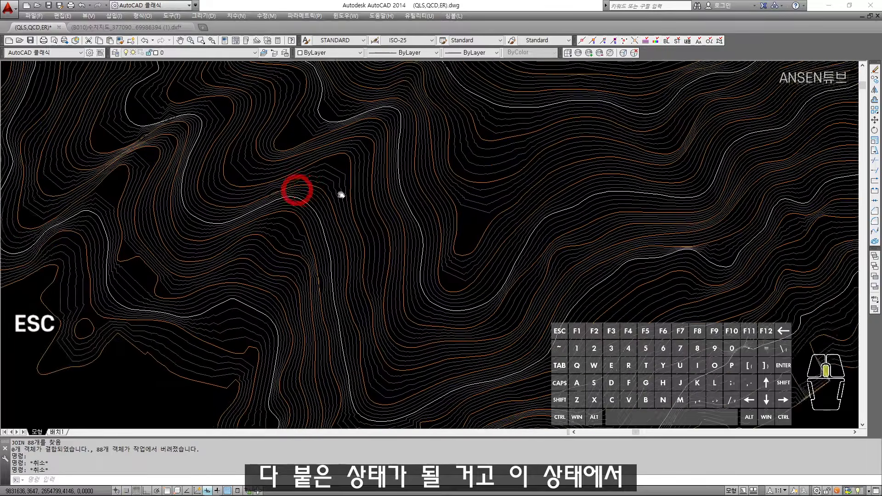
{"action": "scroll", "coordinate": [379, 195], "scroll_direction": "down", "scroll_amount": 5}
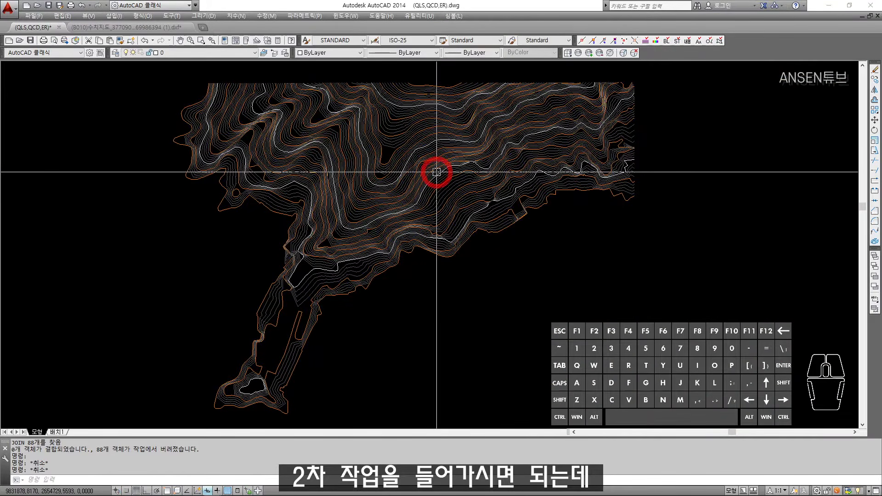
{"action": "scroll", "coordinate": [289, 123], "scroll_direction": "up", "scroll_amount": 8}
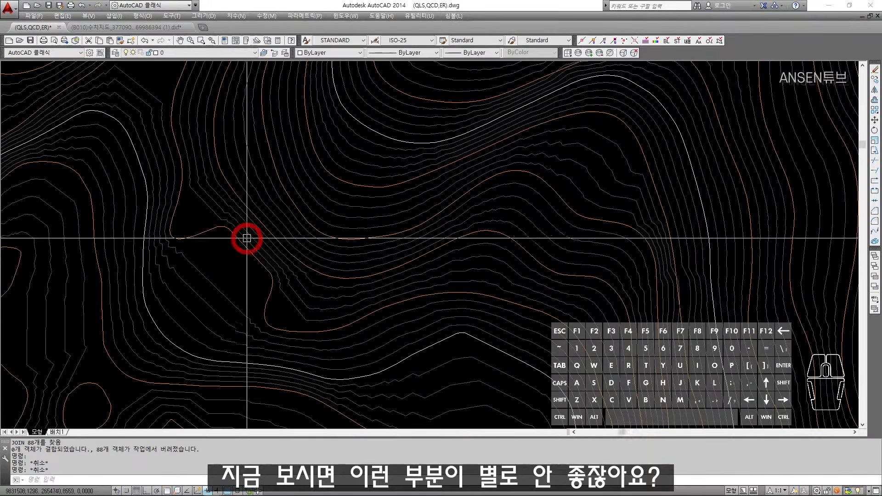
{"action": "middle_click_drag", "start_coordinate": [223, 130], "coordinate": [247, 164]}
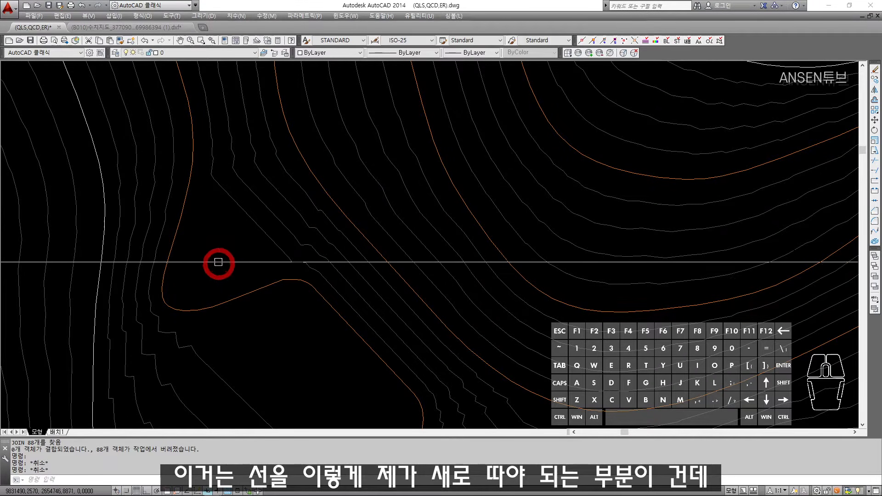
{"action": "scroll", "coordinate": [331, 232], "scroll_direction": "down", "scroll_amount": 4}
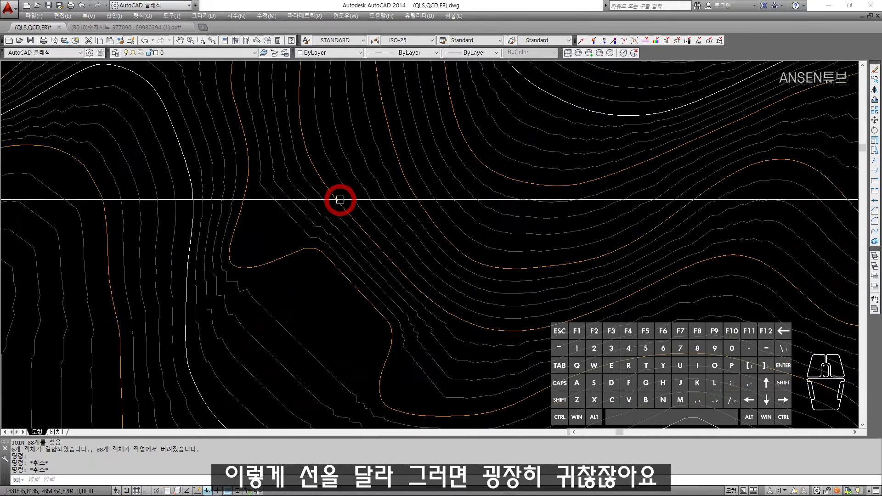
{"action": "scroll", "coordinate": [287, 145], "scroll_direction": "up", "scroll_amount": 3}
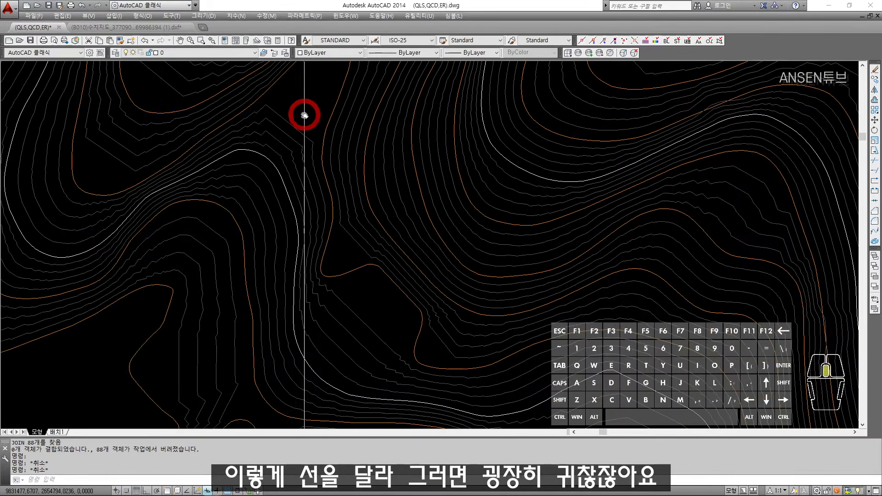
{"action": "scroll", "coordinate": [270, 135], "scroll_direction": "up", "scroll_amount": 2}
{"action": "middle_click_drag", "start_coordinate": [326, 163], "coordinate": [317, 236]}
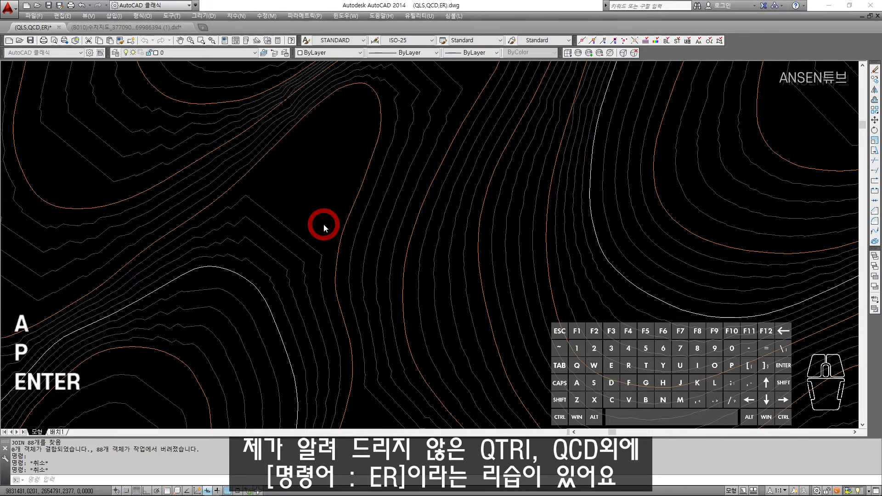
Step: Locate the ER.VLX routine in the 삼각망 등고선 folder through APPLOAD
{"action": "type", "text": "ap"}
{"action": "key", "text": "Return"}
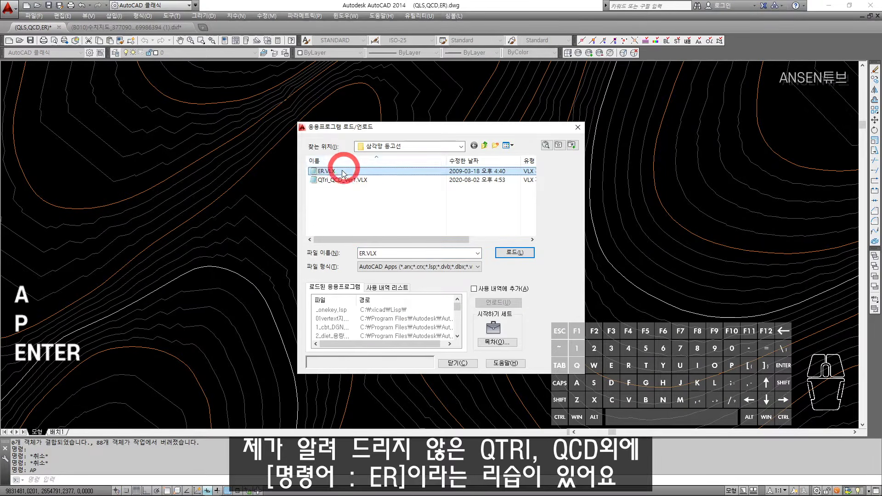
{"action": "key", "text": "Escape"}
Step: Reshape the jagged grey contour nearest the orange spur contour with ER, tracing a rounded tip parallel to the orange line
{"action": "scroll", "coordinate": [258, 199], "scroll_direction": "up", "scroll_amount": 3}
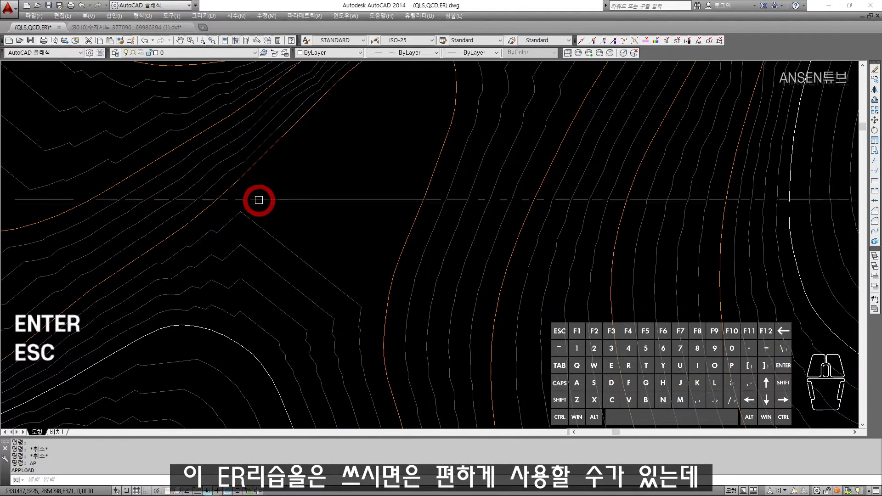
{"action": "middle_click_drag", "start_coordinate": [282, 228], "coordinate": [307, 224]}
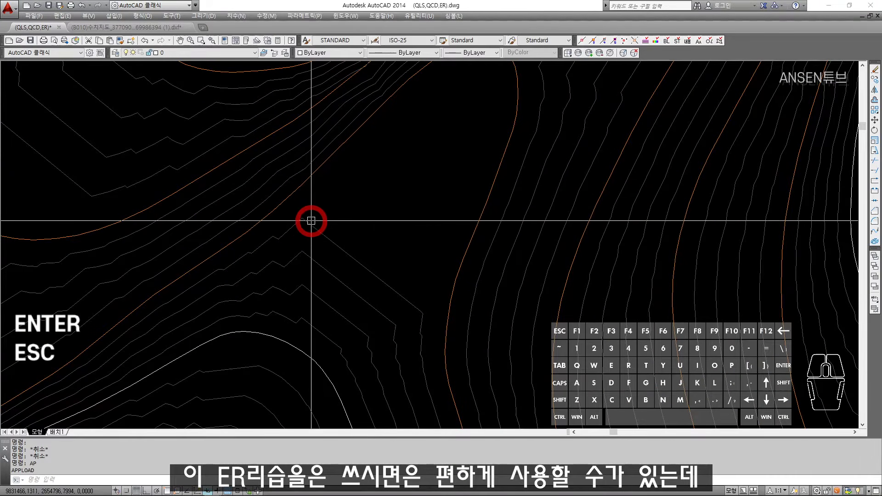
{"action": "type", "text": "er"}
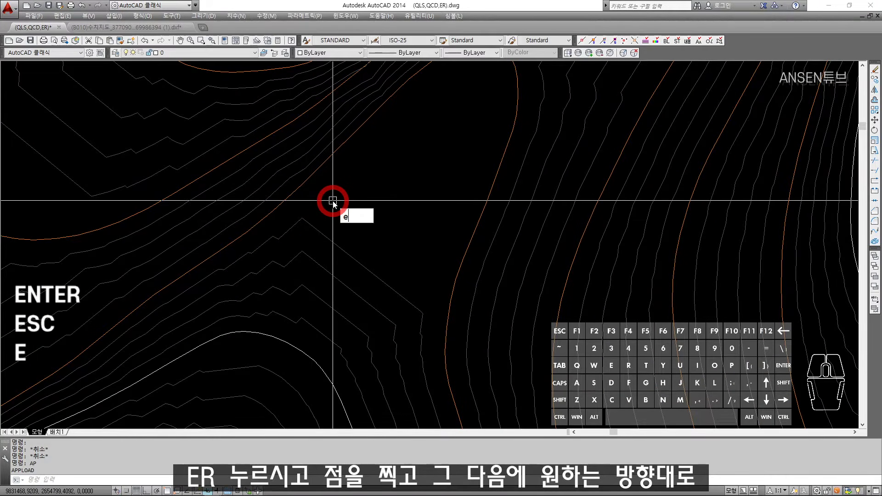
{"action": "key", "text": "space"}
{"action": "left_click", "coordinate": [209, 275]}
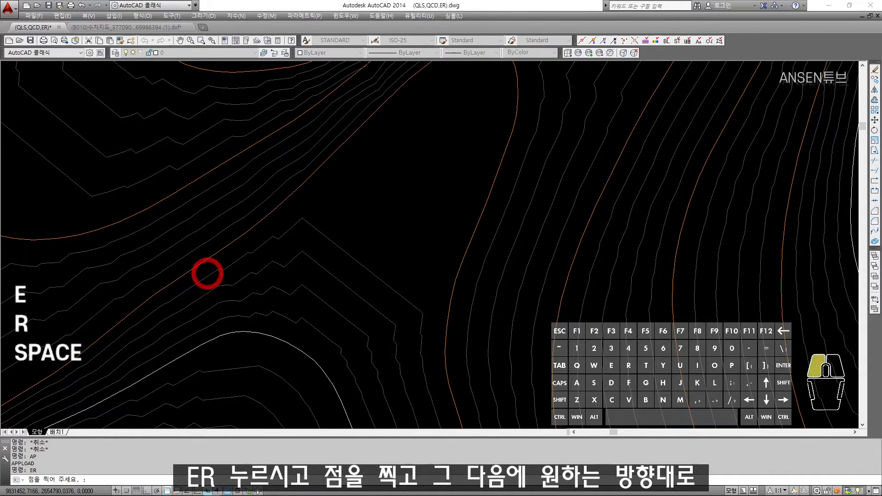
{"action": "middle_click_drag", "start_coordinate": [302, 215], "coordinate": [265, 257]}
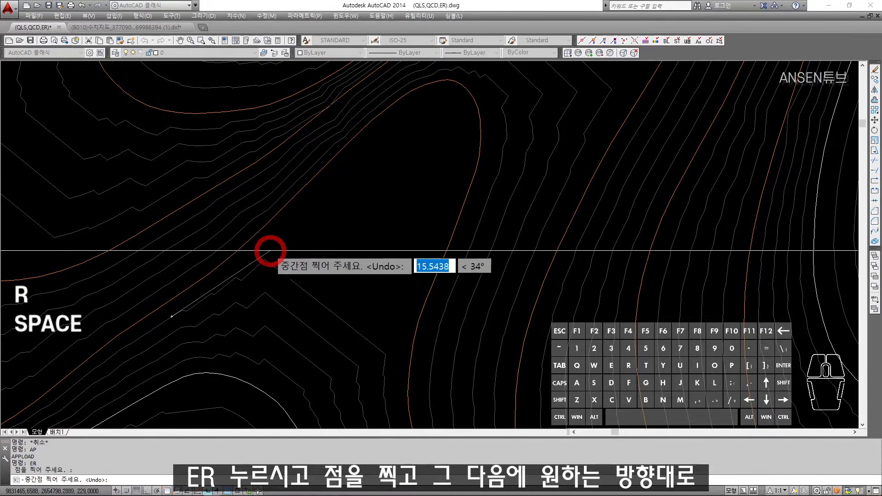
{"action": "left_click", "coordinate": [269, 251]}
{"action": "left_click", "coordinate": [296, 232]}
{"action": "left_click", "coordinate": [347, 181]}
{"action": "left_click", "coordinate": [399, 136]}
{"action": "left_click", "coordinate": [429, 127]}
{"action": "left_click", "coordinate": [443, 131]}
{"action": "left_click", "coordinate": [450, 143]}
{"action": "left_click", "coordinate": [451, 161]}
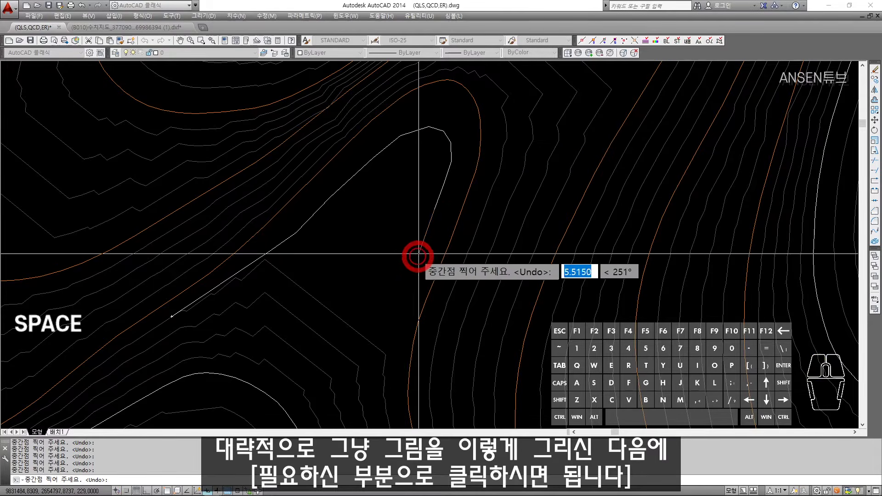
{"action": "middle_click_drag", "start_coordinate": [415, 255], "coordinate": [402, 166]}
{"action": "left_click", "coordinate": [388, 198]}
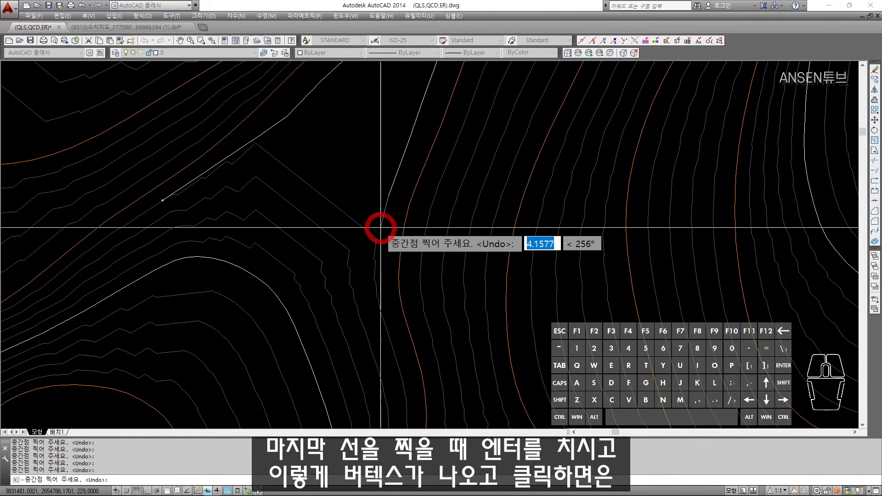
{"action": "key", "text": "space"}
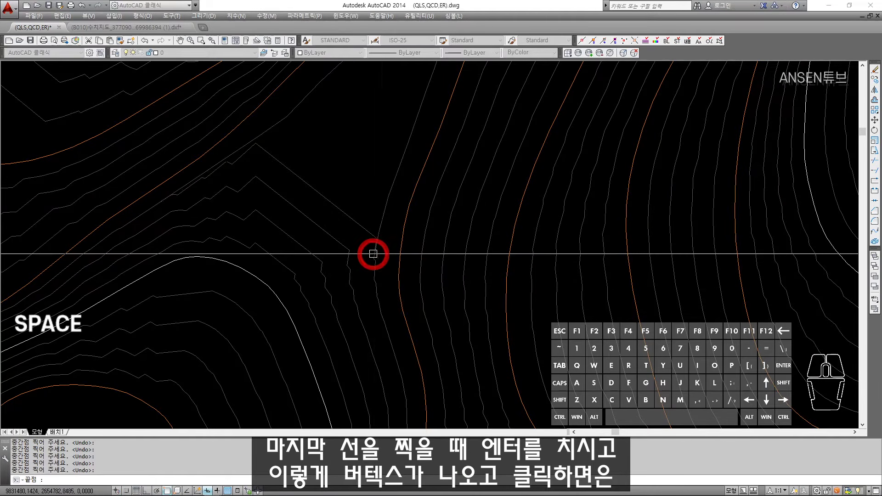
{"action": "left_click", "coordinate": [373, 255]}
Step: Select the reshaped contour to check that it is still one continuous line on layer CAA1
{"action": "scroll", "coordinate": [373, 254], "scroll_direction": "down", "scroll_amount": 2}
{"action": "middle_click_drag", "start_coordinate": [373, 240], "coordinate": [365, 267]}
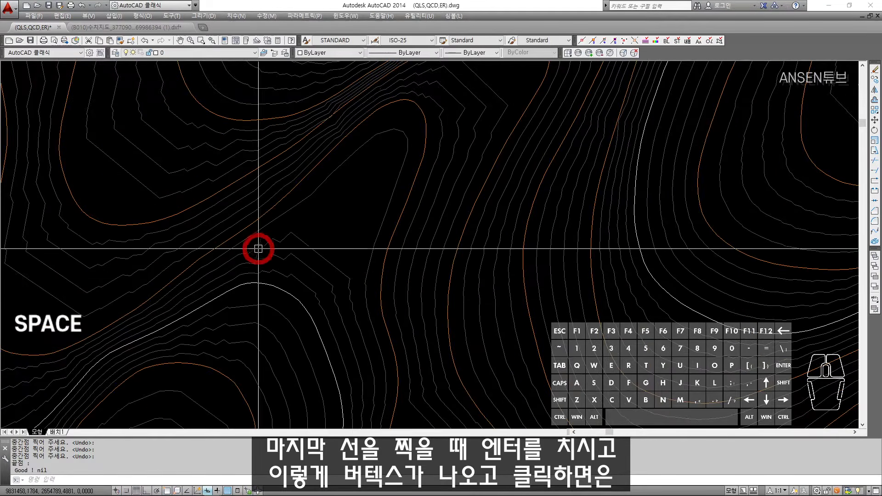
{"action": "left_click", "coordinate": [252, 233]}
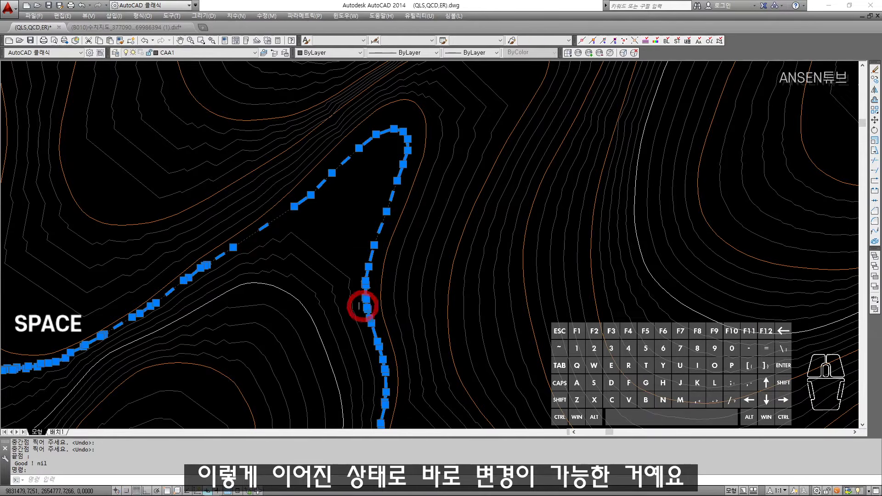
{"action": "key", "text": "Escape"}
{"action": "key", "text": "Escape"}
Step: Reshape the next grey contour inward, at elevation 228, with ER so its rounded tip follows the previously redrawn spur
{"action": "type", "text": "er"}
{"action": "key", "text": "space"}
{"action": "left_click", "coordinate": [190, 262]}
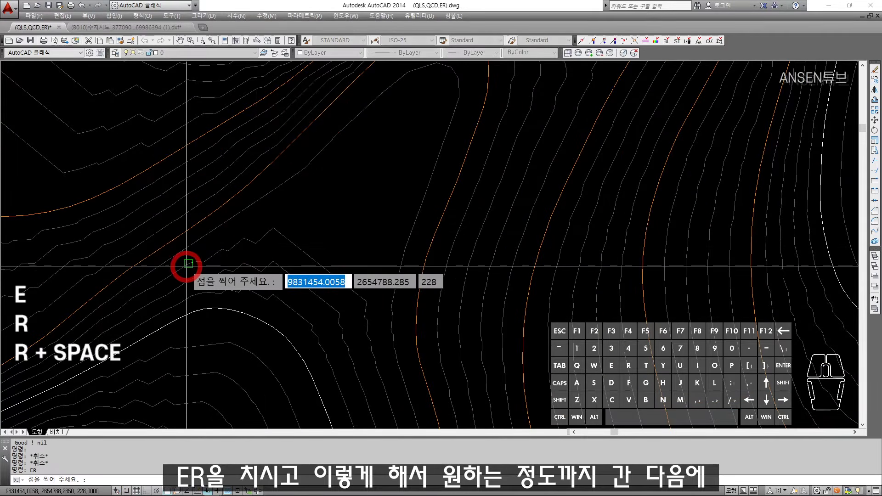
{"action": "left_click", "coordinate": [251, 227]}
{"action": "left_click", "coordinate": [284, 208]}
{"action": "left_click", "coordinate": [320, 184]}
{"action": "left_click", "coordinate": [343, 164]}
{"action": "left_click", "coordinate": [375, 141]}
{"action": "left_click", "coordinate": [388, 138]}
{"action": "left_click", "coordinate": [396, 140]}
{"action": "left_click", "coordinate": [401, 147]}
{"action": "left_click", "coordinate": [402, 161]}
{"action": "left_click", "coordinate": [396, 185]}
{"action": "left_click", "coordinate": [389, 208]}
{"action": "left_click", "coordinate": [379, 237]}
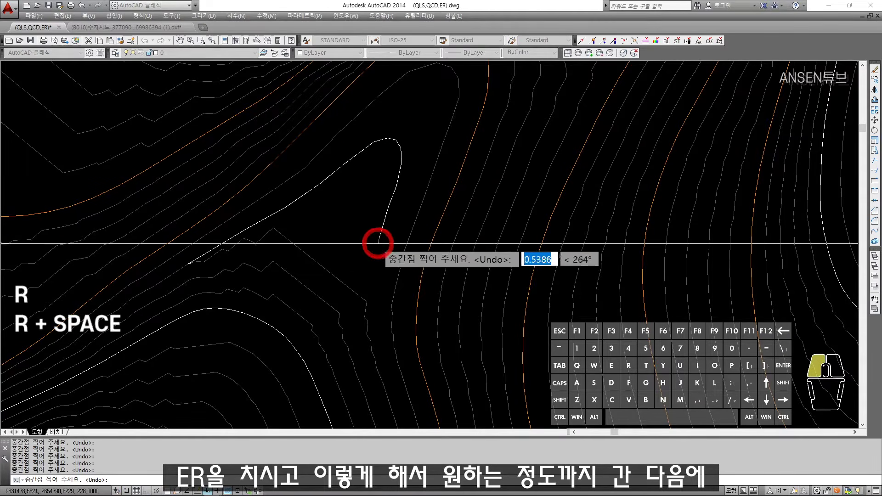
{"action": "left_click", "coordinate": [372, 291]}
{"action": "left_click", "coordinate": [370, 317]}
{"action": "left_click", "coordinate": [369, 335]}
{"action": "key", "text": "space"}
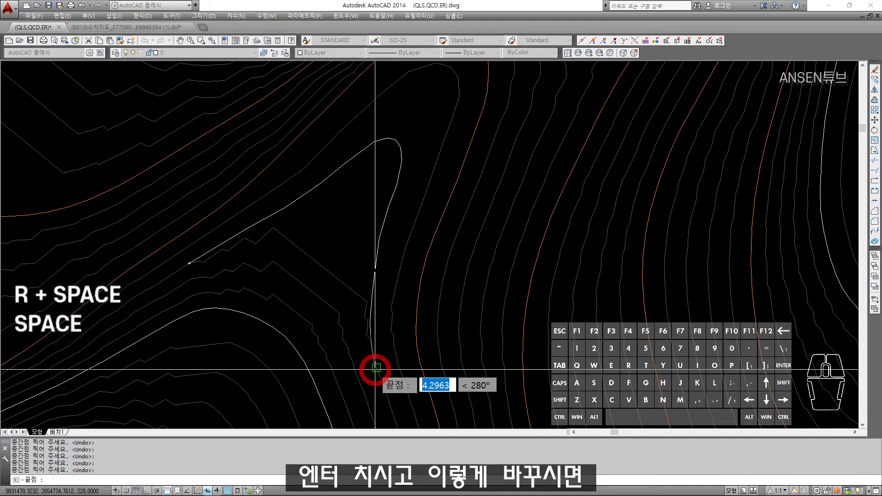
{"action": "left_click", "coordinate": [378, 371]}
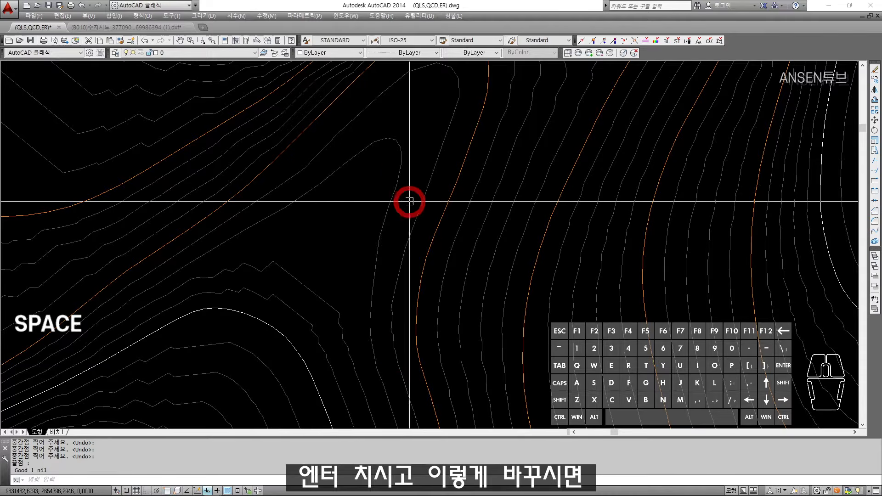
Step: Reshape the third grey contour inward with ER, drawing a narrower spur tip inside the 228 contour
{"action": "type", "text": "er"}
{"action": "key", "text": "space"}
{"action": "left_click", "coordinate": [196, 277]}
{"action": "left_click", "coordinate": [248, 258]}
{"action": "left_click", "coordinate": [294, 239]}
{"action": "left_click", "coordinate": [344, 198]}
{"action": "left_click", "coordinate": [355, 196]}
{"action": "left_click", "coordinate": [361, 212]}
{"action": "left_click", "coordinate": [350, 257]}
{"action": "left_click", "coordinate": [344, 290]}
{"action": "left_click", "coordinate": [343, 318]}
{"action": "key", "text": "space"}
{"action": "left_click", "coordinate": [340, 338]}
Step: Reshape the jagged grey contour directly above the white contour with ER, giving it a small spur tip
{"action": "middle_click_drag", "start_coordinate": [341, 337], "coordinate": [338, 259]}
{"action": "key", "text": "space"}
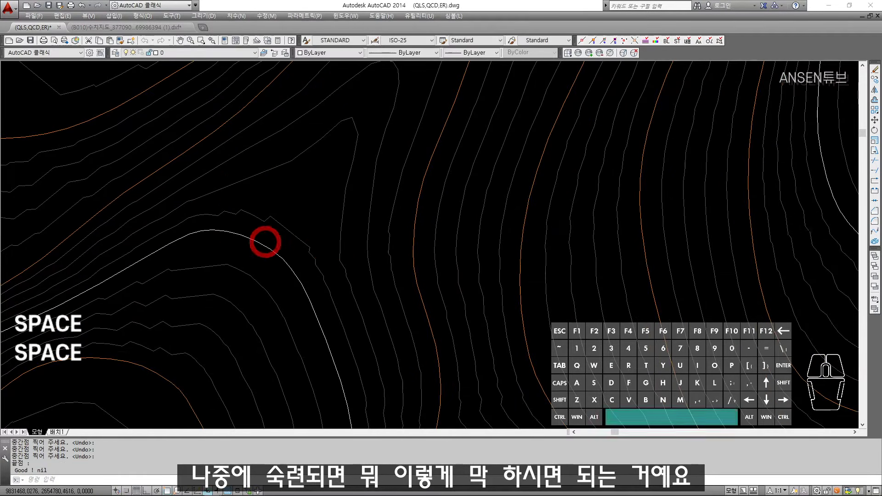
{"action": "left_click", "coordinate": [187, 217]}
{"action": "left_click", "coordinate": [240, 200]}
{"action": "left_click", "coordinate": [271, 191]}
{"action": "left_click", "coordinate": [293, 183]}
{"action": "left_click", "coordinate": [306, 188]}
{"action": "left_click", "coordinate": [312, 204]}
{"action": "left_click", "coordinate": [317, 232]}
{"action": "left_click", "coordinate": [324, 251]}
{"action": "left_click", "coordinate": [328, 284]}
{"action": "key", "text": "space"}
{"action": "left_click", "coordinate": [333, 306]}
Step: Reshape the grey contour at elevation 227 with ER, giving its narrow spur a smoother rounded tip
{"action": "key", "text": "space"}
{"action": "left_click", "coordinate": [357, 304]}
{"action": "left_click", "coordinate": [348, 258]}
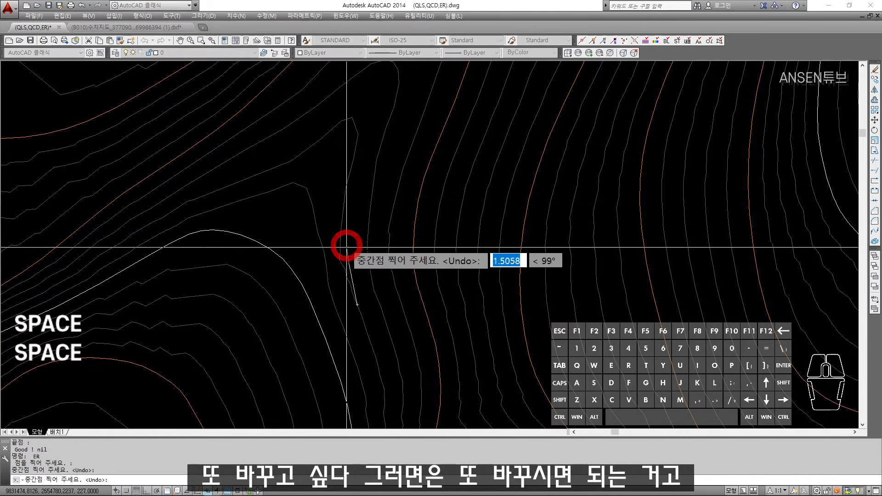
{"action": "left_click", "coordinate": [354, 154]}
{"action": "middle_click_drag", "start_coordinate": [356, 133], "coordinate": [370, 175]}
{"action": "scroll", "coordinate": [370, 175], "scroll_direction": "up", "scroll_amount": 2}
{"action": "key", "text": "space"}
{"action": "left_click", "coordinate": [369, 197]}
{"action": "key", "text": "space"}
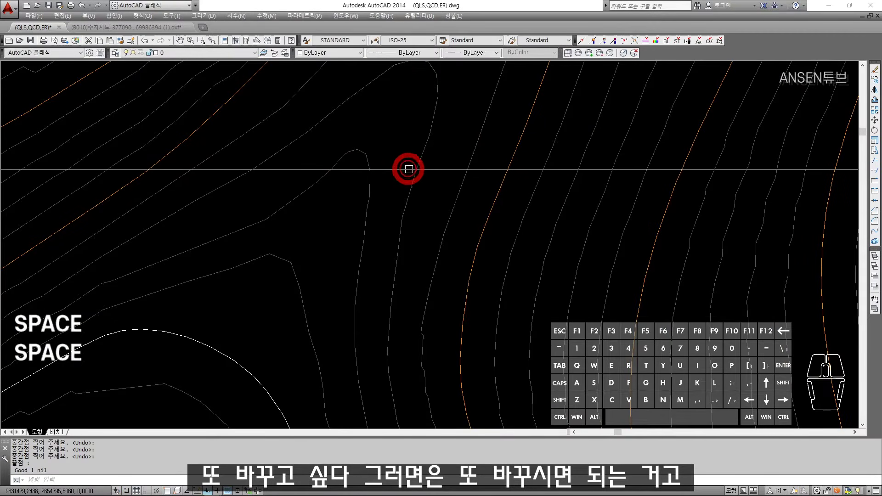
Step: Undo the most recent ER contour reshaping
{"action": "scroll", "coordinate": [400, 184], "scroll_direction": "down", "scroll_amount": 5}
{"action": "mouse_move", "coordinate": [321, 126]}
{"action": "middle_mouse_down"}
{"action": "mouse_move", "coordinate": [323, 203]}
{"action": "mouse_move", "coordinate": [268, 262]}
{"action": "middle_mouse_up"}
{"action": "scroll", "coordinate": [323, 203], "scroll_direction": "up", "scroll_amount": 2}
{"action": "middle_click_drag", "start_coordinate": [287, 184], "coordinate": [277, 237]}
{"action": "mouse_move", "coordinate": [507, 228]}
{"action": "middle_mouse_down"}
{"action": "mouse_move", "coordinate": [463, 254]}
{"action": "mouse_move", "coordinate": [396, 218]}
{"action": "middle_mouse_up"}
{"action": "middle_click_drag", "start_coordinate": [453, 253], "coordinate": [340, 216]}
{"action": "scroll", "coordinate": [349, 230], "scroll_direction": "down", "scroll_amount": 4}
{"action": "key", "text": "ctrl+z"}
{"action": "key", "text": "ctrl+z"}
{"action": "key", "text": "ctrl+z"}
{"action": "key", "text": "ctrl+z"}
{"action": "key", "text": "ctrl+z"}
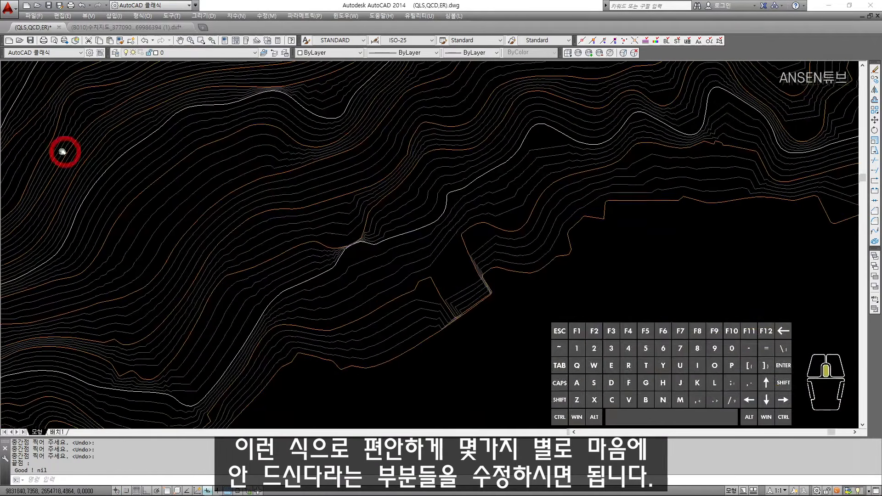
Step: Examine the contours along the map's edge and lower boundary for stretches that stick out or overlap oddly
{"action": "middle_click_drag", "start_coordinate": [349, 236], "coordinate": [267, 380]}
{"action": "scroll", "coordinate": [267, 380], "scroll_direction": "down", "scroll_amount": 2}
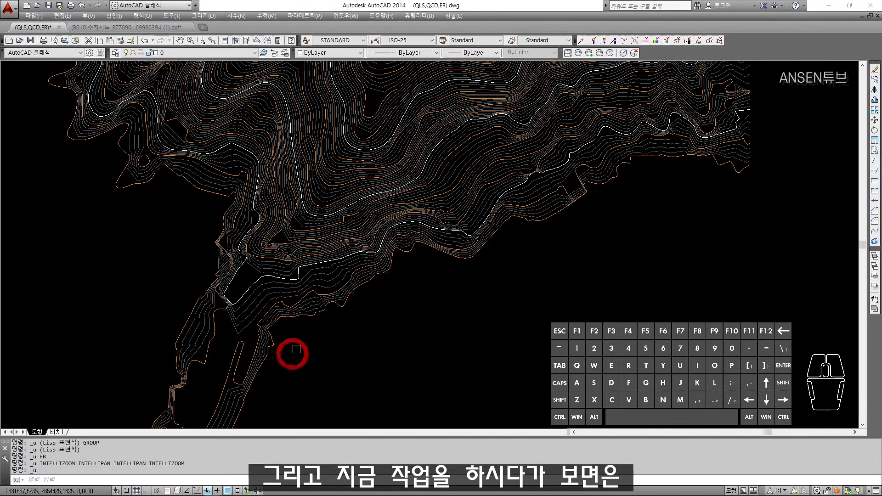
{"action": "middle_click_drag", "start_coordinate": [461, 178], "coordinate": [371, 300]}
{"action": "scroll", "coordinate": [612, 250], "scroll_direction": "up", "scroll_amount": 6}
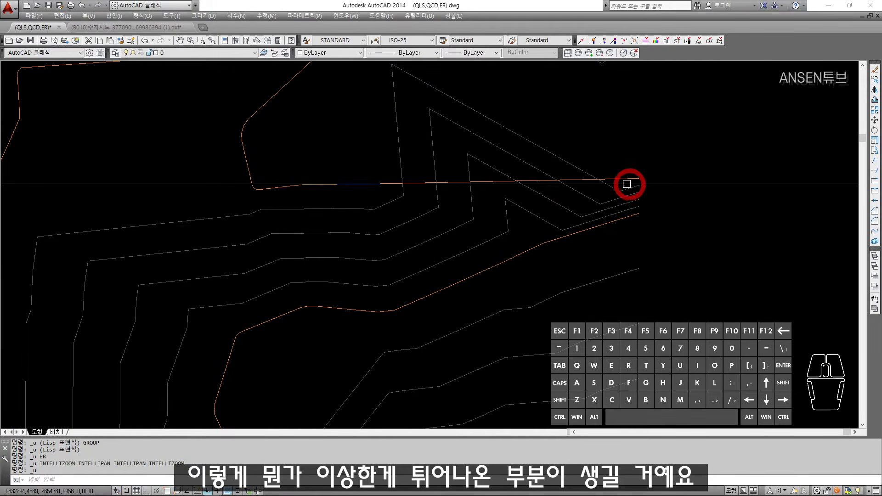
{"action": "scroll", "coordinate": [505, 240], "scroll_direction": "down", "scroll_amount": 4}
{"action": "scroll", "coordinate": [452, 252], "scroll_direction": "up", "scroll_amount": 4}
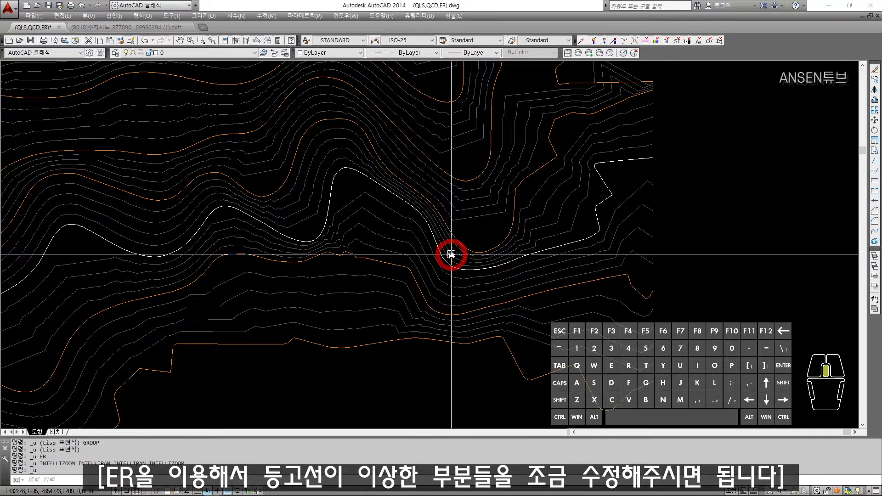
{"action": "scroll", "coordinate": [395, 220], "scroll_direction": "down", "scroll_amount": 2}
{"action": "scroll", "coordinate": [396, 234], "scroll_direction": "up", "scroll_amount": 5}
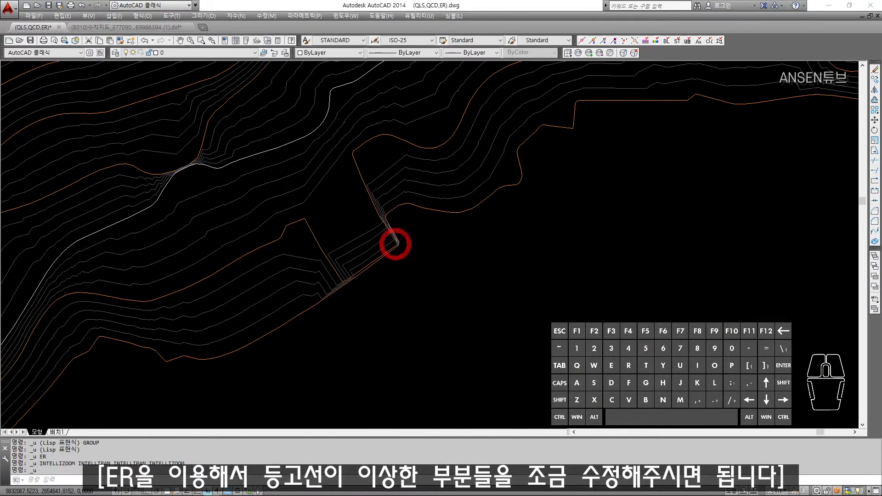
{"action": "scroll", "coordinate": [438, 111], "scroll_direction": "down", "scroll_amount": 2}
{"action": "middle_click_drag", "start_coordinate": [455, 80], "coordinate": [421, 193]}
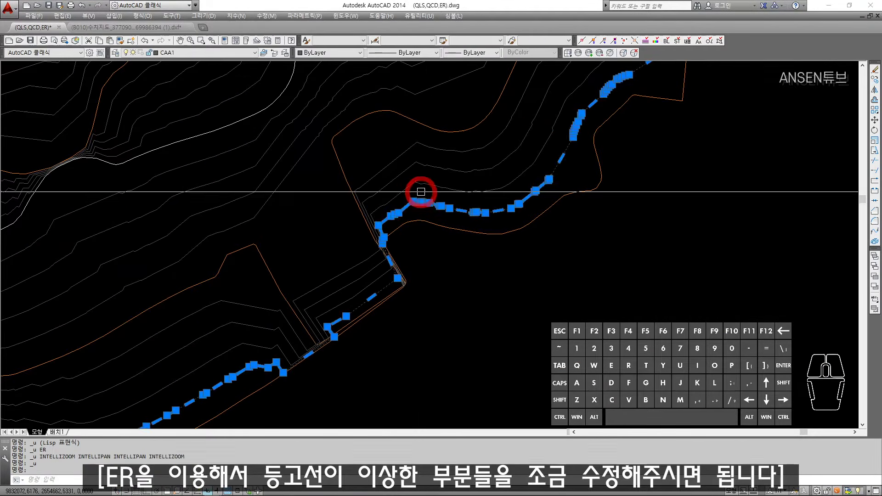
Step: Erase the four short grey contour pieces tangled at the sharp corner on the lower boundary
{"action": "key", "text": "Escape"}
{"action": "key", "text": "Escape"}
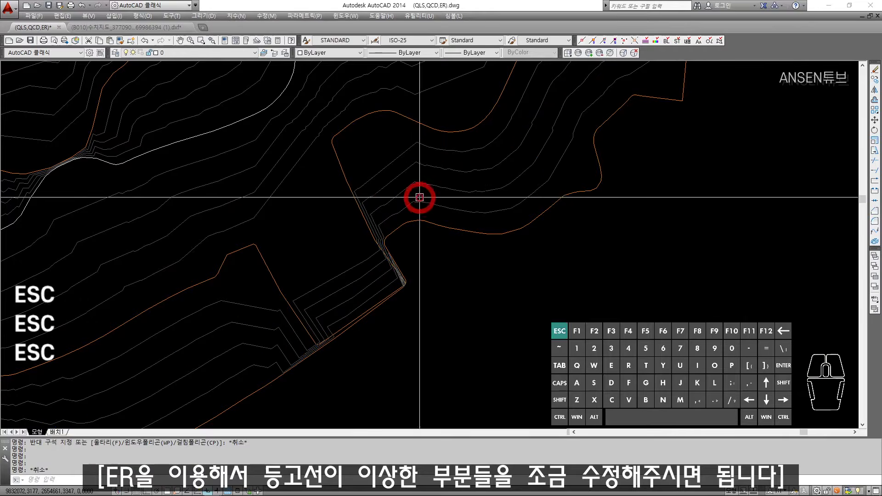
{"action": "scroll", "coordinate": [412, 253], "scroll_direction": "up", "scroll_amount": 3}
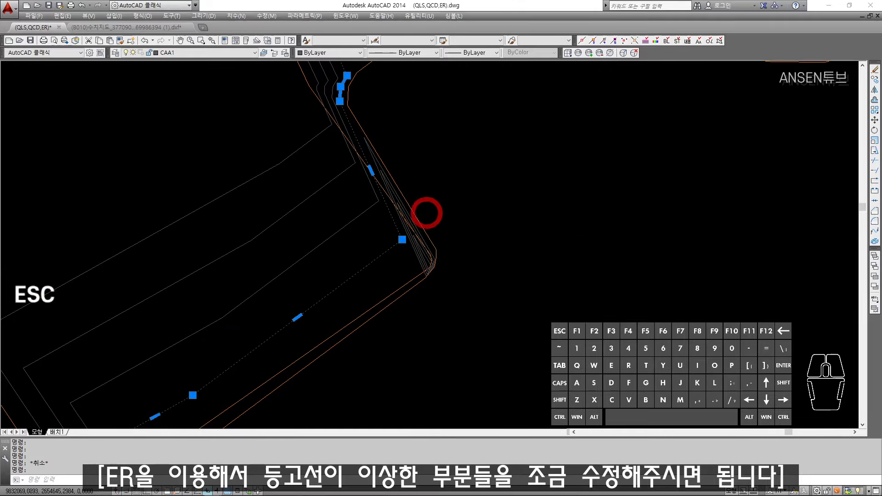
{"action": "key", "text": "Escape"}
{"action": "scroll", "coordinate": [425, 257], "scroll_direction": "up", "scroll_amount": 3}
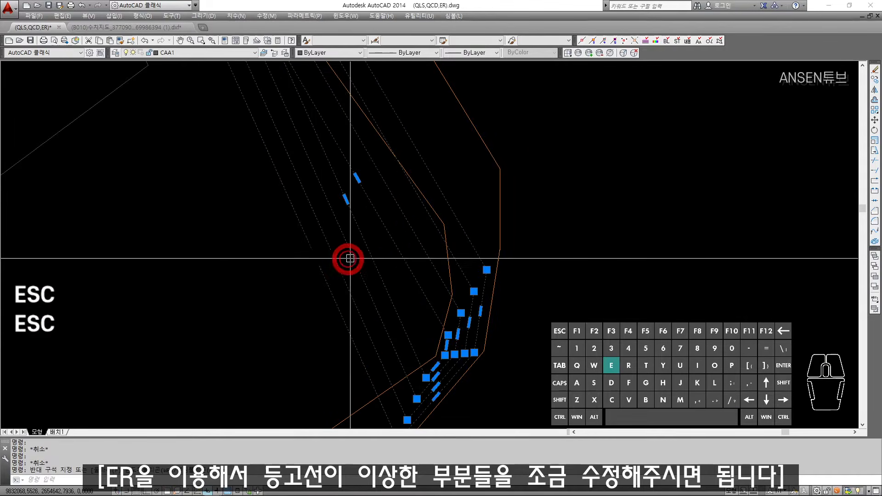
{"action": "type", "text": "e"}
{"action": "key", "text": "space"}
Step: Redraw the grey contour at elevation 216 with ER, running down beside the outer orange contour and around the sharp corner
{"action": "scroll", "coordinate": [422, 225], "scroll_direction": "down", "scroll_amount": 5}
{"action": "middle_click_drag", "start_coordinate": [423, 227], "coordinate": [447, 363]}
{"action": "type", "text": "er"}
{"action": "key", "text": "space"}
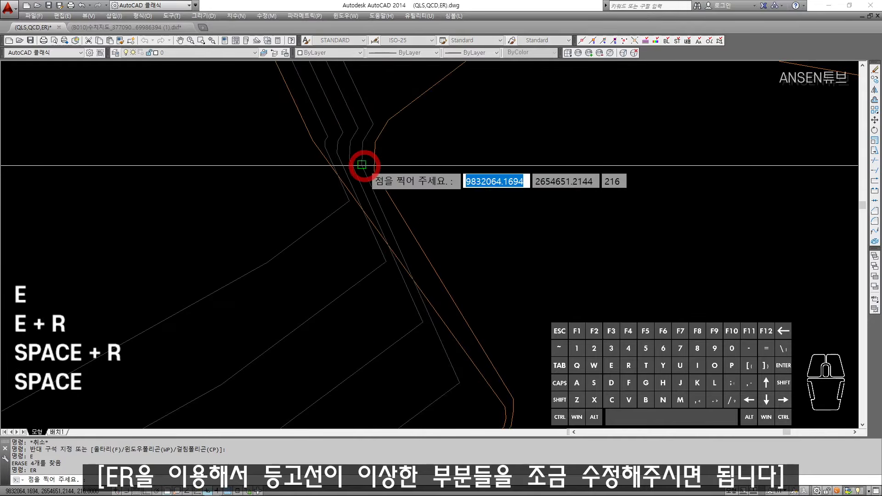
{"action": "left_click", "coordinate": [362, 165]}
{"action": "scroll", "coordinate": [368, 174], "scroll_direction": "down", "scroll_amount": 2}
{"action": "middle_click_drag", "start_coordinate": [411, 241], "coordinate": [427, 256]}
{"action": "scroll", "coordinate": [432, 264], "scroll_direction": "up", "scroll_amount": 4}
{"action": "left_click", "coordinate": [448, 269]}
{"action": "scroll", "coordinate": [452, 275], "scroll_direction": "down", "scroll_amount": 4}
{"action": "middle_click_drag", "start_coordinate": [480, 340], "coordinate": [441, 246]}
{"action": "scroll", "coordinate": [454, 252], "scroll_direction": "up", "scroll_amount": 4}
{"action": "left_click", "coordinate": [441, 252]}
{"action": "scroll", "coordinate": [438, 305], "scroll_direction": "up", "scroll_amount": 4}
{"action": "left_click", "coordinate": [444, 337]}
Step: Continue the elevation 216 contour along the lower slanted edge and end it on the existing contour
{"action": "scroll", "coordinate": [435, 351], "scroll_direction": "down", "scroll_amount": 2}
{"action": "middle_click_drag", "start_coordinate": [374, 418], "coordinate": [439, 321]}
{"action": "scroll", "coordinate": [449, 314], "scroll_direction": "down", "scroll_amount": 4}
{"action": "middle_click_drag", "start_coordinate": [354, 390], "coordinate": [432, 257]}
{"action": "middle_click_drag", "start_coordinate": [276, 367], "coordinate": [362, 299]}
{"action": "scroll", "coordinate": [362, 299], "scroll_direction": "up", "scroll_amount": 3}
{"action": "key", "text": "space"}
{"action": "left_click", "coordinate": [387, 281]}
{"action": "scroll", "coordinate": [385, 285], "scroll_direction": "down", "scroll_amount": 5}
{"action": "scroll", "coordinate": [363, 306], "scroll_direction": "up", "scroll_amount": 2}
{"action": "left_click", "coordinate": [360, 308]}
{"action": "scroll", "coordinate": [413, 268], "scroll_direction": "down", "scroll_amount": 2}
{"action": "middle_click_drag", "start_coordinate": [413, 268], "coordinate": [270, 367]}
{"action": "middle_click_drag", "start_coordinate": [382, 268], "coordinate": [478, 175]}
{"action": "scroll", "coordinate": [377, 297], "scroll_direction": "up", "scroll_amount": 6}
{"action": "key", "text": "Escape"}
{"action": "key", "text": "Escape"}
Step: Redraw the elevation 217 contour with ER, from its lower end up the slanted edge and around the corner inside contour 216
{"action": "type", "text": "er"}
{"action": "key", "text": "space"}
{"action": "left_click", "coordinate": [405, 296]}
{"action": "scroll", "coordinate": [489, 259], "scroll_direction": "down", "scroll_amount": 4}
{"action": "middle_click_drag", "start_coordinate": [501, 253], "coordinate": [253, 366]}
{"action": "scroll", "coordinate": [401, 240], "scroll_direction": "up", "scroll_amount": 2}
{"action": "middle_click_drag", "start_coordinate": [398, 284], "coordinate": [244, 363]}
{"action": "scroll", "coordinate": [412, 230], "scroll_direction": "up", "scroll_amount": 6}
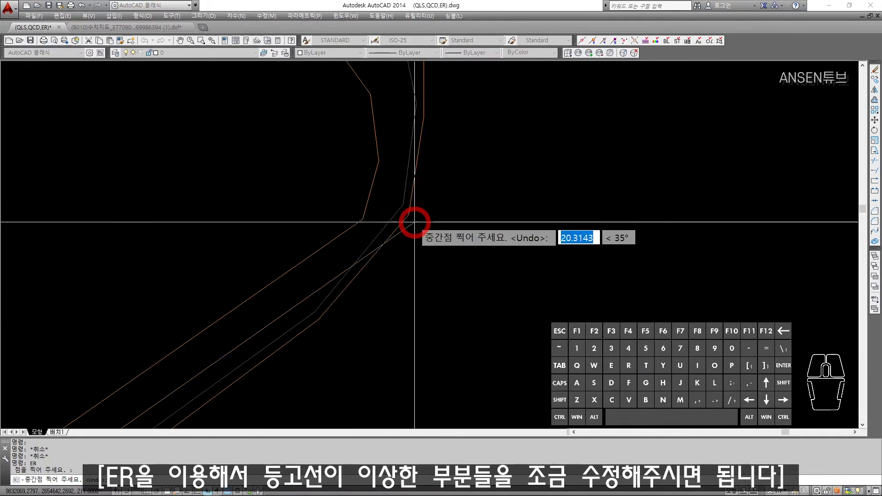
{"action": "left_click", "coordinate": [390, 209]}
{"action": "middle_click_drag", "start_coordinate": [391, 209], "coordinate": [397, 263]}
{"action": "left_click", "coordinate": [396, 225]}
{"action": "left_click", "coordinate": [390, 174]}
Step: Continue the elevation 217 contour up past the corner and end it on the existing contour above
{"action": "scroll", "coordinate": [378, 142], "scroll_direction": "down", "scroll_amount": 2}
{"action": "middle_click_drag", "start_coordinate": [328, 69], "coordinate": [415, 268]}
{"action": "left_click", "coordinate": [366, 209]}
{"action": "scroll", "coordinate": [358, 193], "scroll_direction": "down", "scroll_amount": 4}
{"action": "middle_click_drag", "start_coordinate": [327, 133], "coordinate": [387, 264]}
{"action": "scroll", "coordinate": [315, 161], "scroll_direction": "up", "scroll_amount": 4}
{"action": "middle_click_drag", "start_coordinate": [313, 155], "coordinate": [404, 297]}
{"action": "middle_click_drag", "start_coordinate": [299, 118], "coordinate": [341, 241]}
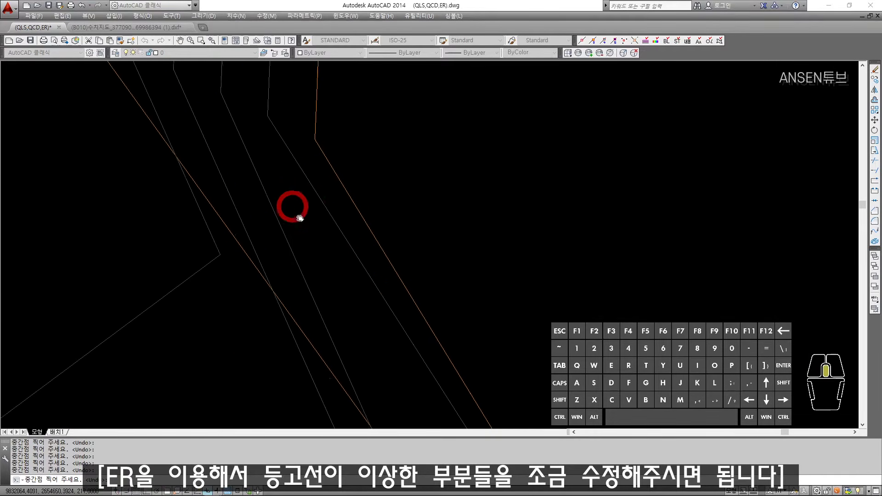
{"action": "middle_click_drag", "start_coordinate": [291, 205], "coordinate": [335, 263]}
{"action": "key", "text": "space"}
{"action": "left_click", "coordinate": [277, 172]}
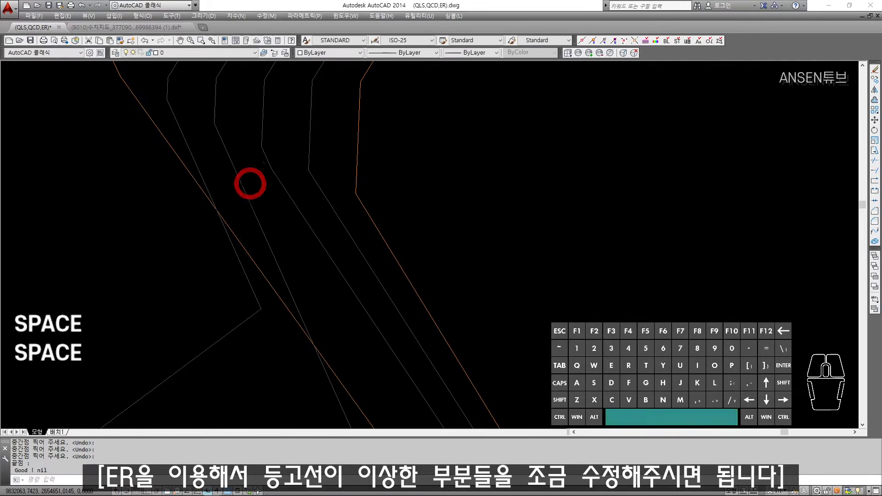
Step: Redraw the elevation 218 contour with ER, running down from its upper bend and around the corner inside contour 217
{"action": "key", "text": "space"}
{"action": "left_click", "coordinate": [230, 157]}
{"action": "scroll", "coordinate": [340, 248], "scroll_direction": "down", "scroll_amount": 4}
{"action": "middle_click_drag", "start_coordinate": [394, 317], "coordinate": [354, 160]}
{"action": "scroll", "coordinate": [376, 280], "scroll_direction": "up", "scroll_amount": 4}
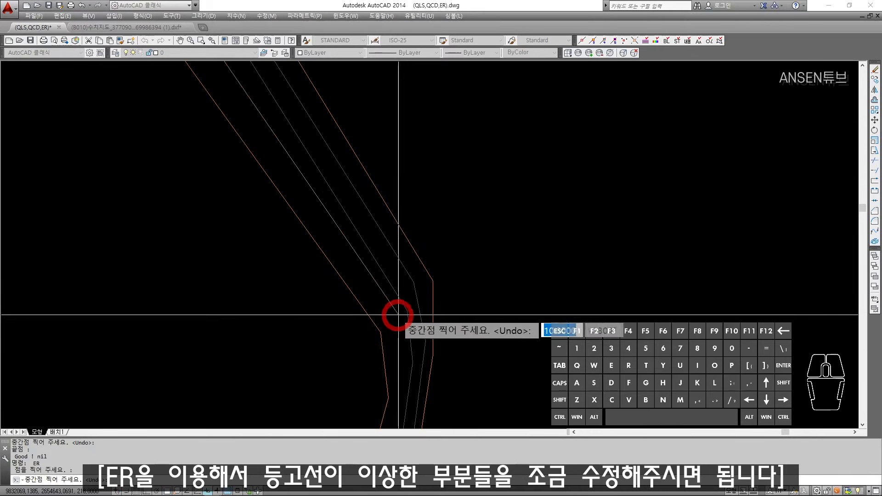
{"action": "left_click", "coordinate": [398, 315]}
{"action": "scroll", "coordinate": [398, 317], "scroll_direction": "down", "scroll_amount": 3}
{"action": "middle_click_drag", "start_coordinate": [398, 324], "coordinate": [390, 247]}
{"action": "scroll", "coordinate": [390, 256], "scroll_direction": "up", "scroll_amount": 5}
{"action": "left_click", "coordinate": [390, 261]}
{"action": "left_click", "coordinate": [379, 336]}
Step: Continue the elevation 218 contour along the lower slanted edge, ending with a rounded bend onto the existing contour
{"action": "scroll", "coordinate": [379, 338], "scroll_direction": "down", "scroll_amount": 2}
{"action": "middle_click_drag", "start_coordinate": [377, 340], "coordinate": [412, 210]}
{"action": "scroll", "coordinate": [387, 251], "scroll_direction": "up", "scroll_amount": 1}
{"action": "left_click", "coordinate": [305, 341]}
{"action": "scroll", "coordinate": [303, 343], "scroll_direction": "down", "scroll_amount": 7}
{"action": "middle_click_drag", "start_coordinate": [258, 375], "coordinate": [547, 87]}
{"action": "scroll", "coordinate": [323, 234], "scroll_direction": "up", "scroll_amount": 4}
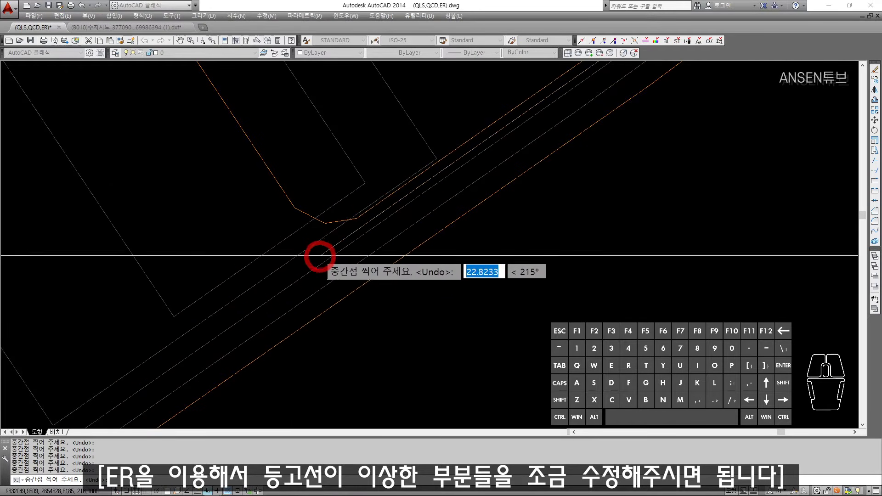
{"action": "mouse_move", "coordinate": [263, 281]}
{"action": "middle_mouse_down"}
{"action": "mouse_move", "coordinate": [364, 229]}
{"action": "mouse_move", "coordinate": [356, 250]}
{"action": "middle_mouse_up"}
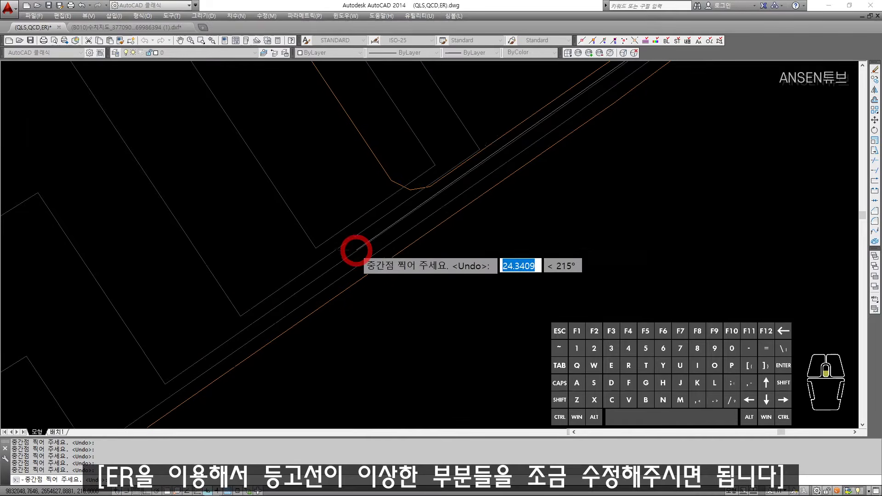
{"action": "middle_click_drag", "start_coordinate": [388, 224], "coordinate": [379, 242]}
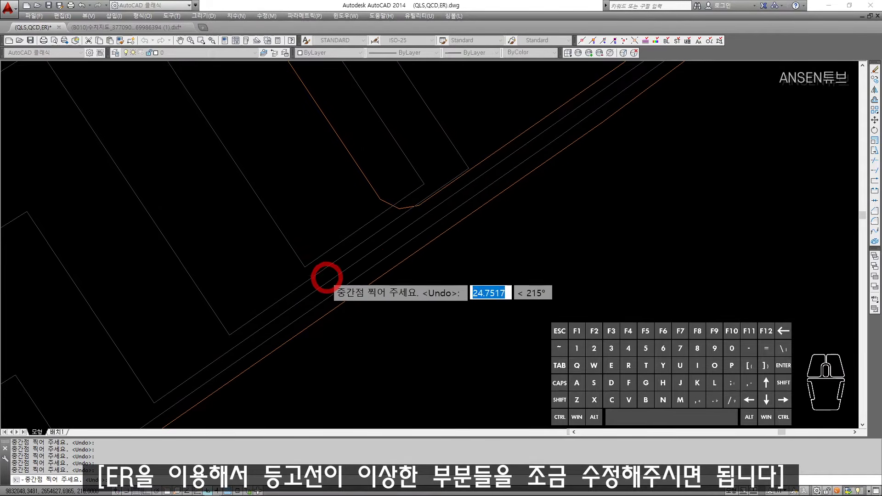
{"action": "left_click", "coordinate": [260, 314]}
{"action": "left_click", "coordinate": [238, 310]}
{"action": "left_click", "coordinate": [220, 303]}
{"action": "key", "text": "space"}
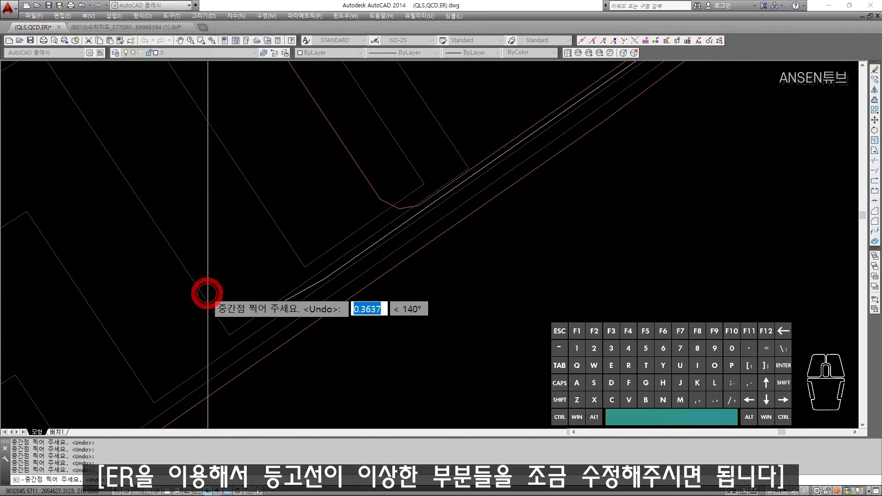
{"action": "left_click", "coordinate": [199, 289]}
{"action": "middle_click_drag", "start_coordinate": [336, 247], "coordinate": [315, 260]}
{"action": "scroll", "coordinate": [317, 258], "scroll_direction": "down", "scroll_amount": 4}
{"action": "middle_click_drag", "start_coordinate": [326, 202], "coordinate": [349, 257]}
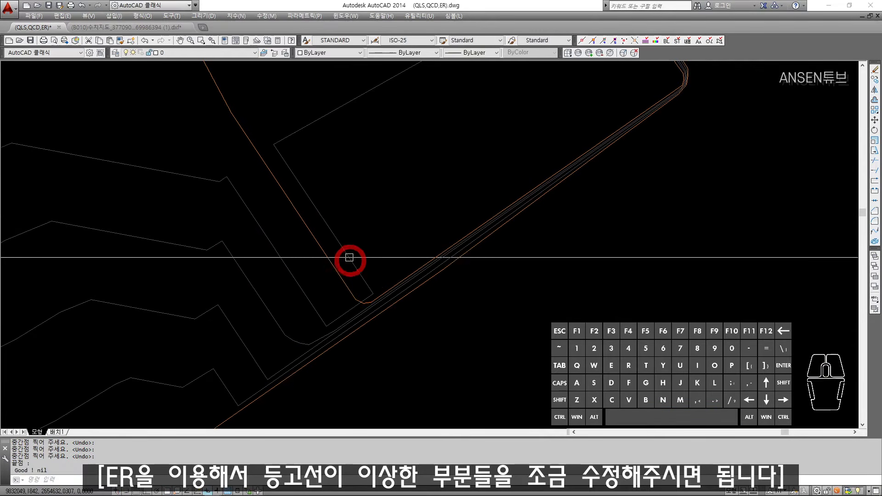
Step: Start redrawing the elevation 219 contour with ER, rounding its sharp lower corner and leading it onto the slanted edge inside contour 218
{"action": "key", "text": "Escape"}
{"action": "key", "text": "Escape"}
{"action": "key", "text": "Escape"}
{"action": "scroll", "coordinate": [330, 316], "scroll_direction": "up", "scroll_amount": 6}
{"action": "type", "text": "ER"}
{"action": "key", "text": "space"}
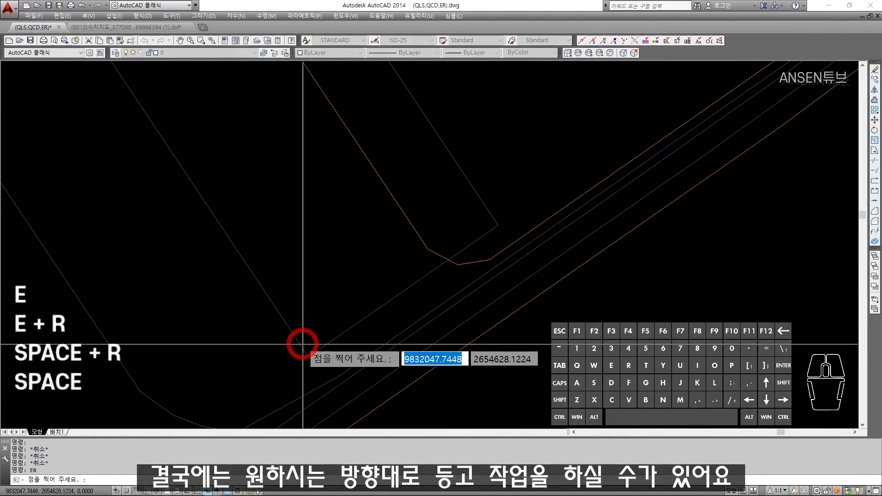
{"action": "left_click", "coordinate": [299, 342]}
{"action": "left_click", "coordinate": [327, 346]}
{"action": "left_click", "coordinate": [387, 327]}
{"action": "scroll", "coordinate": [495, 258], "scroll_direction": "up", "scroll_amount": 4}
{"action": "left_click", "coordinate": [497, 258]}
Step: Continue the elevation 219 contour along the slanted edge and around the outer corner between contours 218 and 220
{"action": "scroll", "coordinate": [498, 258], "scroll_direction": "down", "scroll_amount": 6}
{"action": "middle_click_drag", "start_coordinate": [498, 257], "coordinate": [332, 359]}
{"action": "scroll", "coordinate": [482, 261], "scroll_direction": "down", "scroll_amount": 2}
{"action": "scroll", "coordinate": [528, 177], "scroll_direction": "up", "scroll_amount": 5}
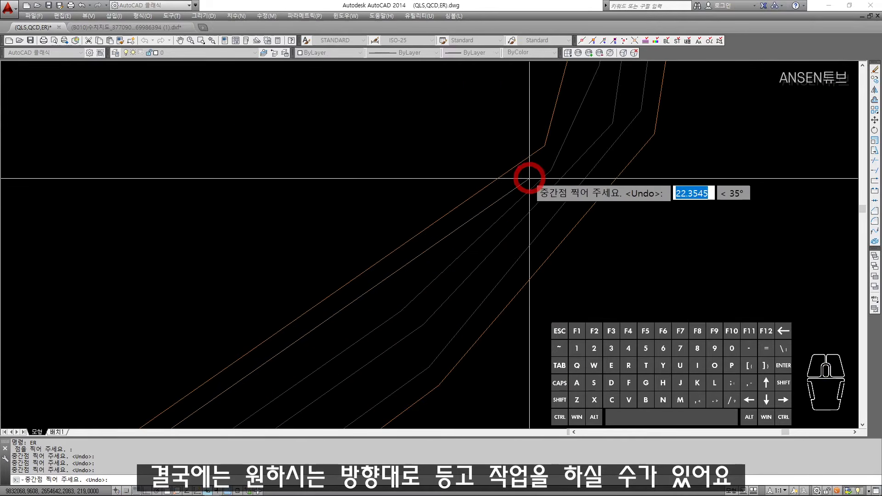
{"action": "left_click", "coordinate": [498, 201]}
{"action": "middle_click_drag", "start_coordinate": [563, 144], "coordinate": [478, 228]}
{"action": "left_click", "coordinate": [463, 239]}
{"action": "left_click", "coordinate": [499, 139]}
{"action": "scroll", "coordinate": [498, 139], "scroll_direction": "down", "scroll_amount": 3}
{"action": "middle_click_drag", "start_coordinate": [499, 137], "coordinate": [467, 315]}
{"action": "scroll", "coordinate": [483, 257], "scroll_direction": "up", "scroll_amount": 4}
{"action": "left_click", "coordinate": [459, 252]}
{"action": "left_click", "coordinate": [455, 205]}
Step: Extend the elevation 219 contour up the far side of the corner and end it on the existing contour above
{"action": "scroll", "coordinate": [455, 205], "scroll_direction": "down", "scroll_amount": 2}
{"action": "middle_click_drag", "start_coordinate": [436, 148], "coordinate": [494, 333]}
{"action": "middle_click_drag", "start_coordinate": [396, 176], "coordinate": [487, 392]}
{"action": "middle_click_drag", "start_coordinate": [311, 166], "coordinate": [438, 323]}
{"action": "left_click", "coordinate": [304, 155]}
{"action": "middle_click_drag", "start_coordinate": [281, 119], "coordinate": [388, 279]}
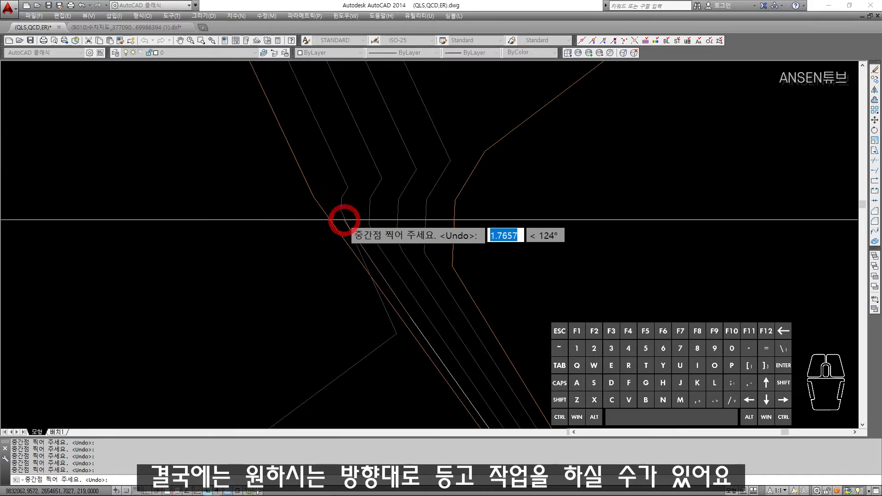
{"action": "left_click", "coordinate": [350, 217]}
Step: Examine the corrected corner and the surrounding 1 m contours, both close up and across the whole map
{"action": "scroll", "coordinate": [433, 258], "scroll_direction": "down", "scroll_amount": 6}
{"action": "middle_click_drag", "start_coordinate": [434, 314], "coordinate": [463, 232]}
{"action": "scroll", "coordinate": [306, 284], "scroll_direction": "down", "scroll_amount": 2}
{"action": "mouse_move", "coordinate": [379, 268]}
{"action": "middle_mouse_down"}
{"action": "mouse_move", "coordinate": [477, 228]}
{"action": "mouse_move", "coordinate": [472, 240]}
{"action": "middle_mouse_up"}
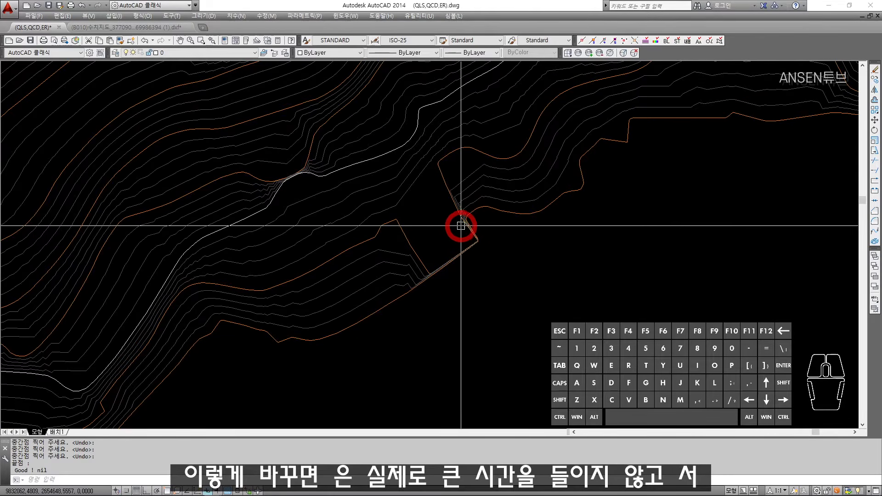
{"action": "scroll", "coordinate": [456, 222], "scroll_direction": "down", "scroll_amount": 2}
{"action": "mouse_move", "coordinate": [445, 203]}
{"action": "middle_mouse_down"}
{"action": "mouse_move", "coordinate": [435, 197]}
{"action": "mouse_move", "coordinate": [436, 209]}
{"action": "middle_mouse_up"}
{"action": "scroll", "coordinate": [537, 152], "scroll_direction": "down", "scroll_amount": 2}
{"action": "middle_click_drag", "start_coordinate": [558, 112], "coordinate": [532, 208]}
{"action": "mouse_move", "coordinate": [628, 96]}
{"action": "middle_mouse_down"}
{"action": "mouse_move", "coordinate": [567, 201]}
{"action": "mouse_move", "coordinate": [384, 252]}
{"action": "middle_mouse_up"}
{"action": "scroll", "coordinate": [358, 258], "scroll_direction": "up", "scroll_amount": 5}
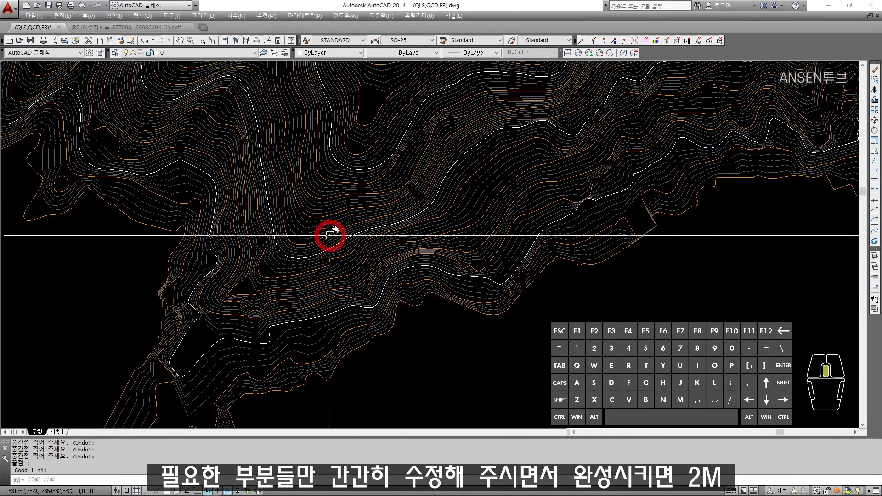
{"action": "scroll", "coordinate": [351, 237], "scroll_direction": "down", "scroll_amount": 5}
{"action": "middle_click_drag", "start_coordinate": [445, 232], "coordinate": [395, 207]}
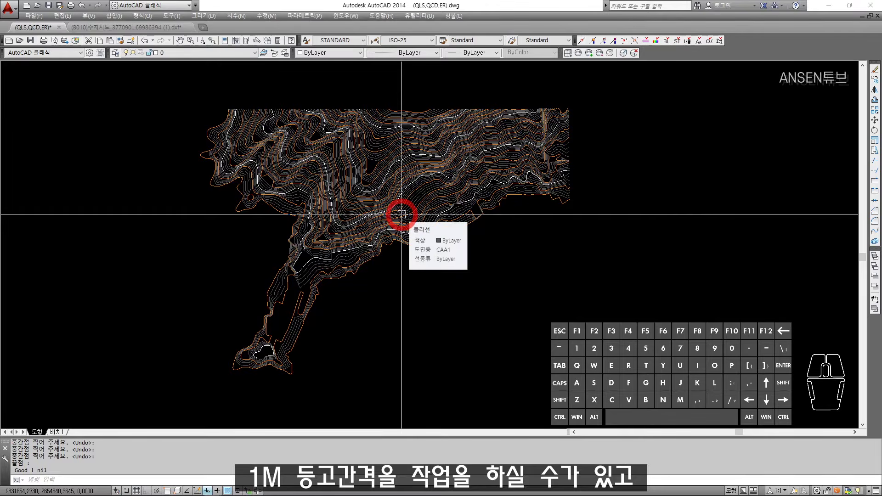
{"action": "scroll", "coordinate": [401, 214], "scroll_direction": "up", "scroll_amount": 3}
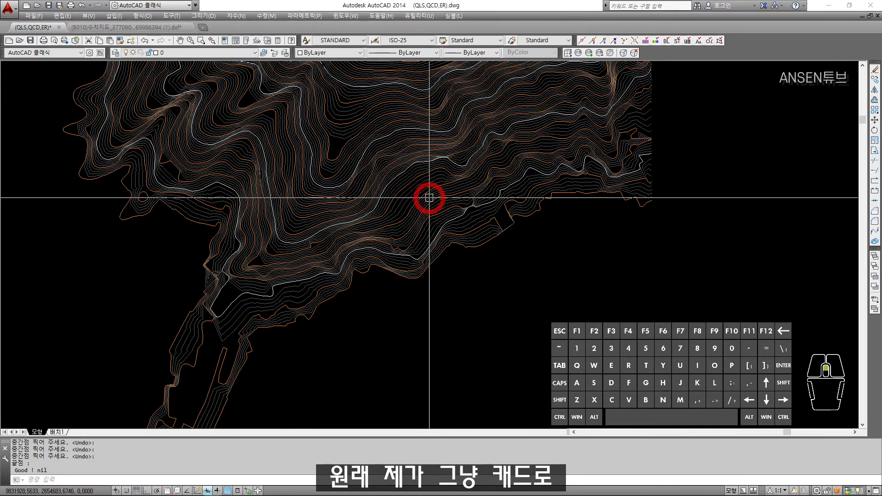
{"action": "scroll", "coordinate": [347, 147], "scroll_direction": "up", "scroll_amount": 4}
{"action": "middle_click_drag", "start_coordinate": [309, 182], "coordinate": [283, 269]}
{"action": "scroll", "coordinate": [310, 204], "scroll_direction": "down", "scroll_amount": 5}
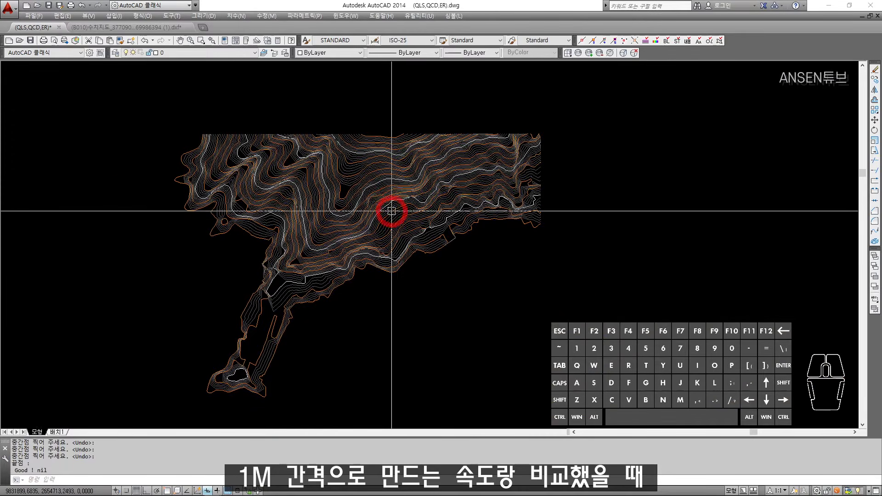